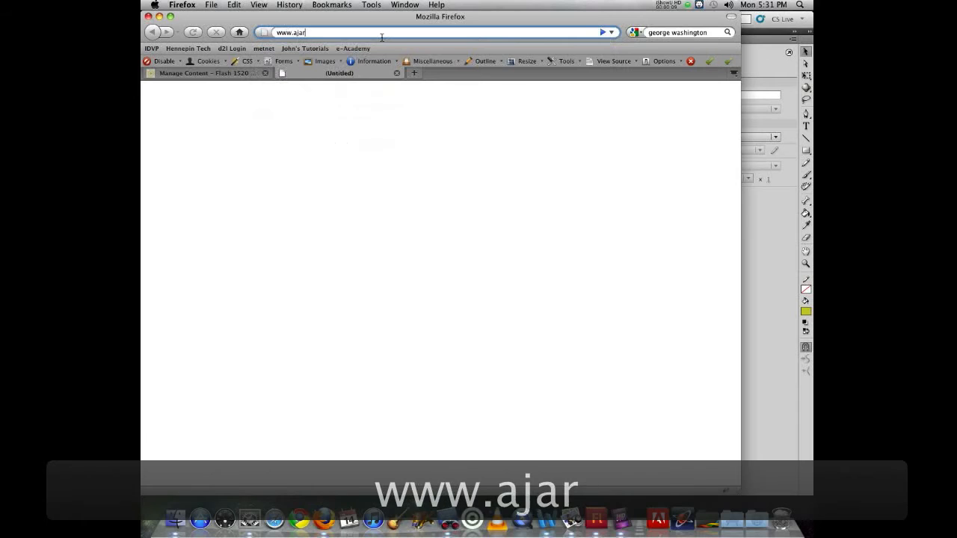
pyautogui.write('ns.com')
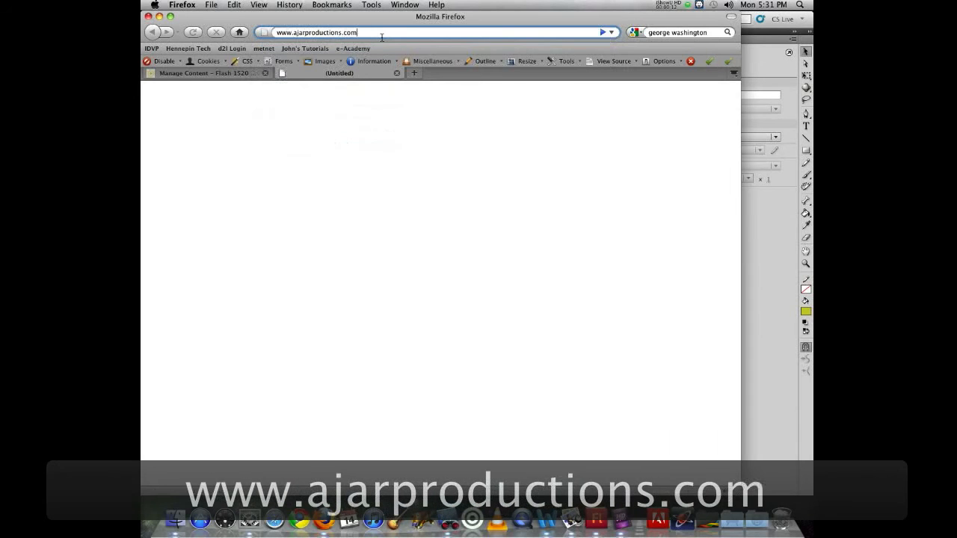
pyautogui.press('Return')
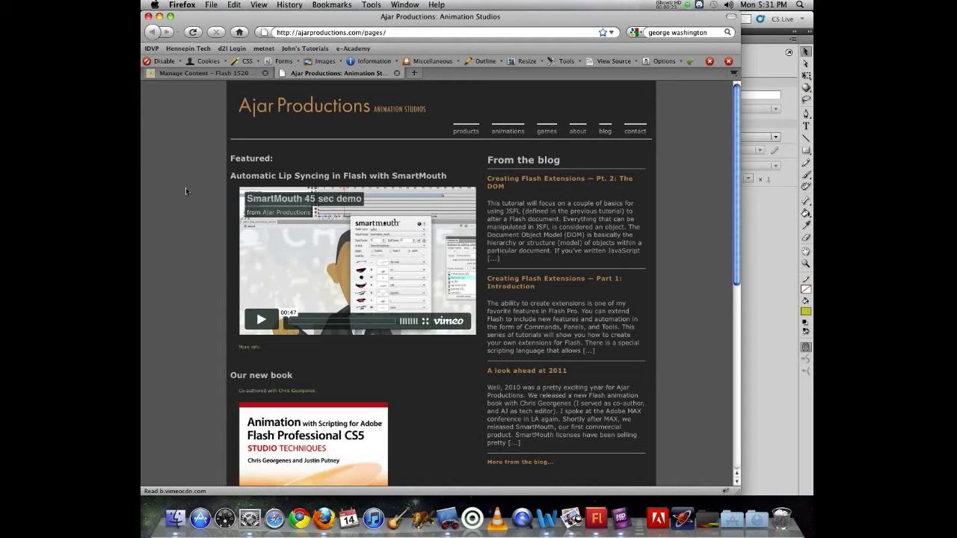
# Go through products to the Flash Extensions page and scroll down to its extensions table
pyautogui.click(465, 131)
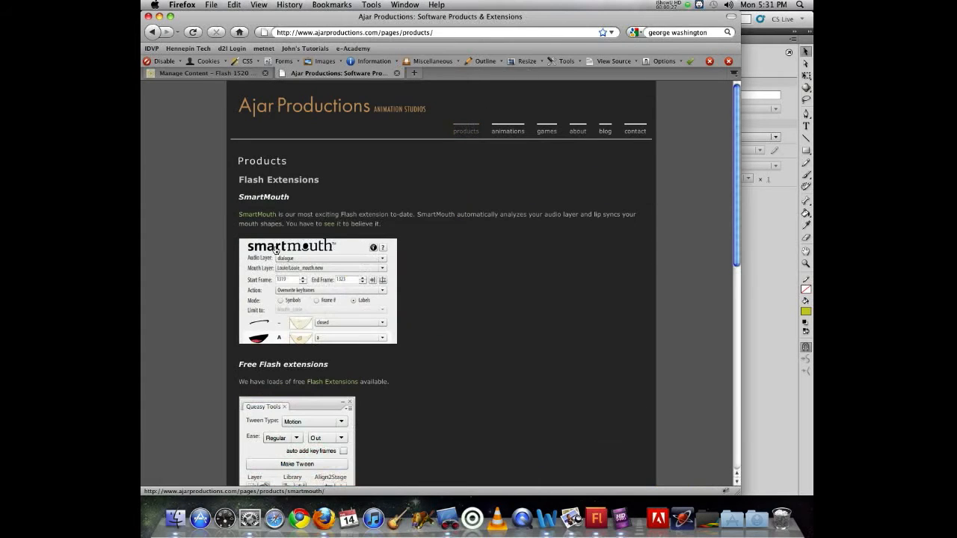
pyautogui.scroll(-3, 258, 376)
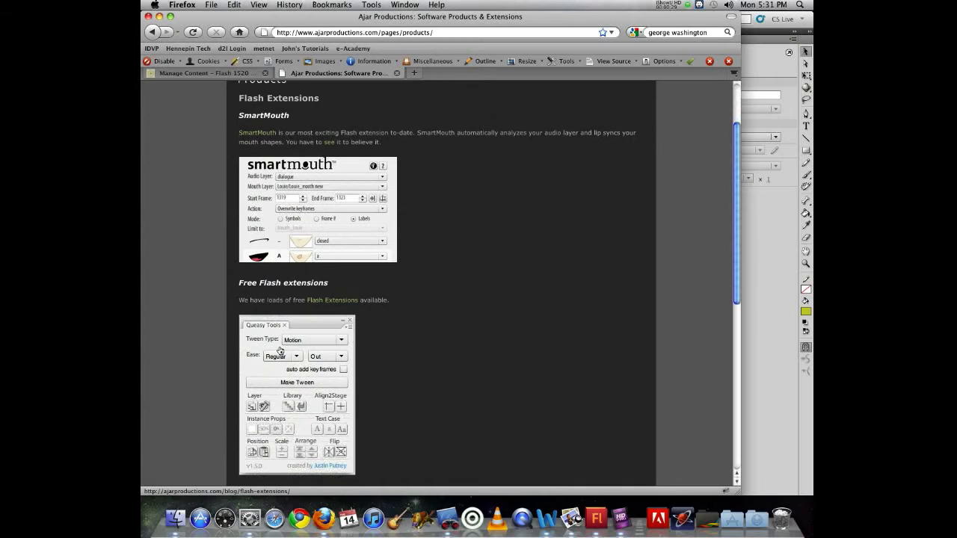
pyautogui.click(341, 301)
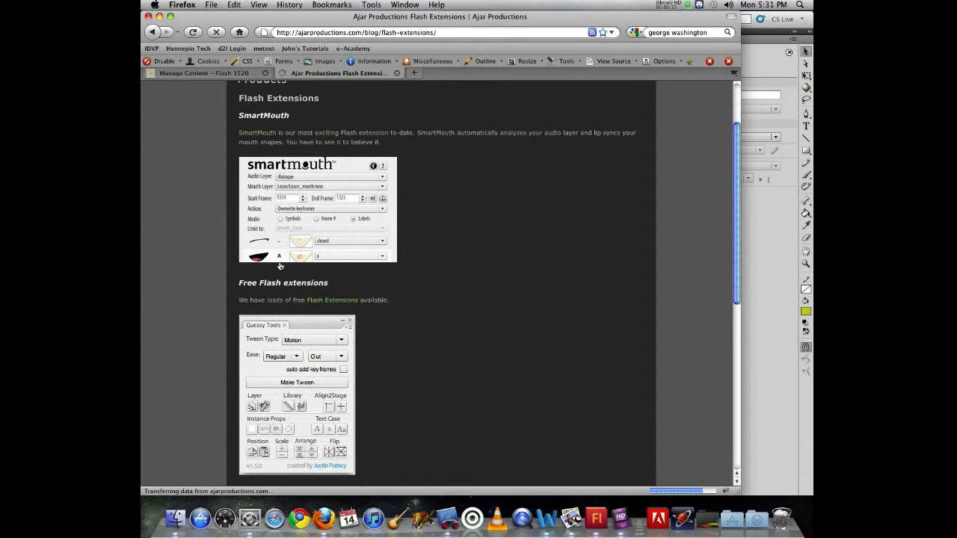
pyautogui.scroll(-10, 182, 239)
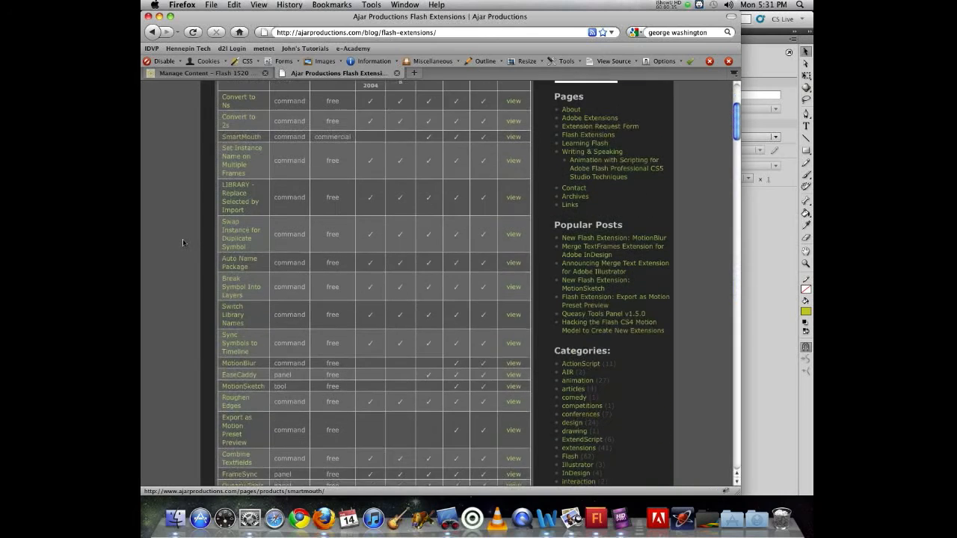
pyautogui.scroll(-5, 182, 238)
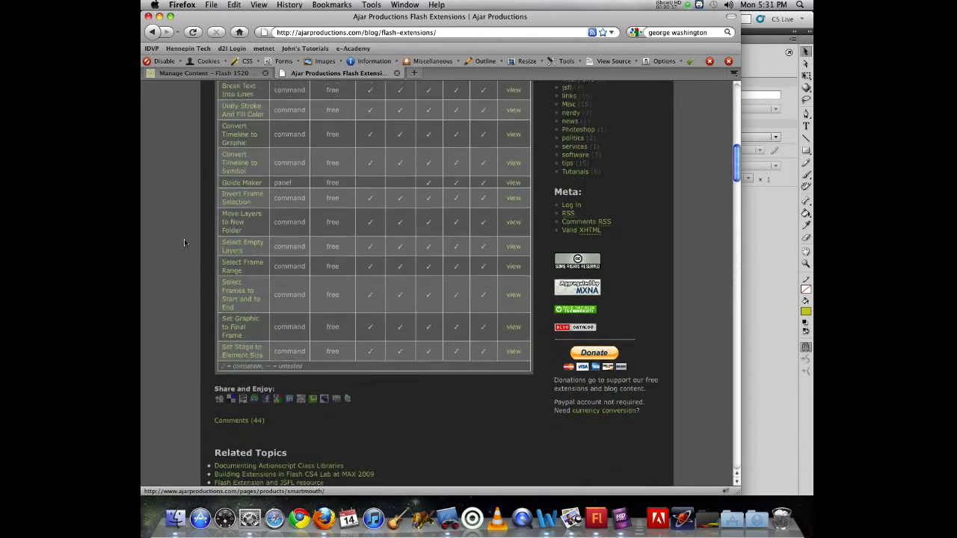
pyautogui.scroll(7, 184, 238)
pyautogui.scroll(4, 184, 240)
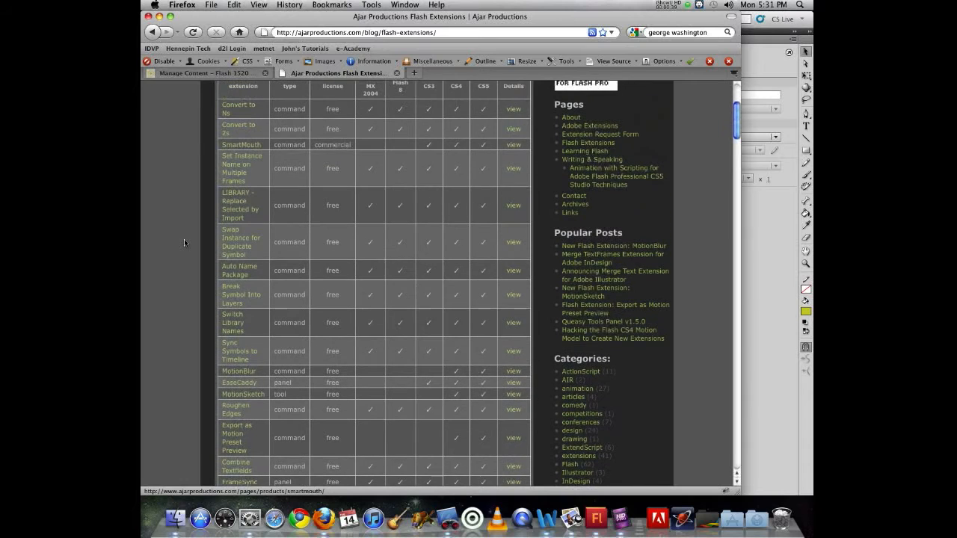
pyautogui.scroll(-1, 184, 242)
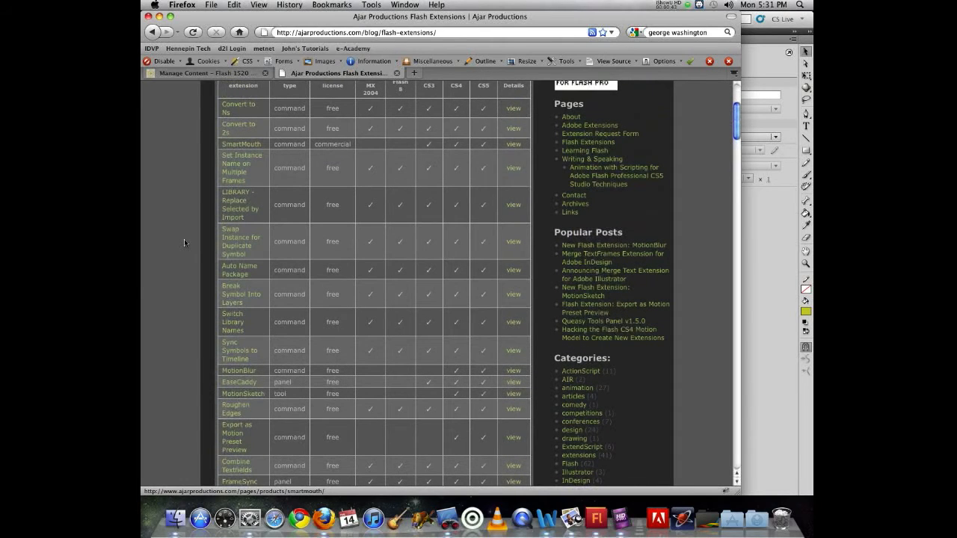
pyautogui.scroll(1, 184, 241)
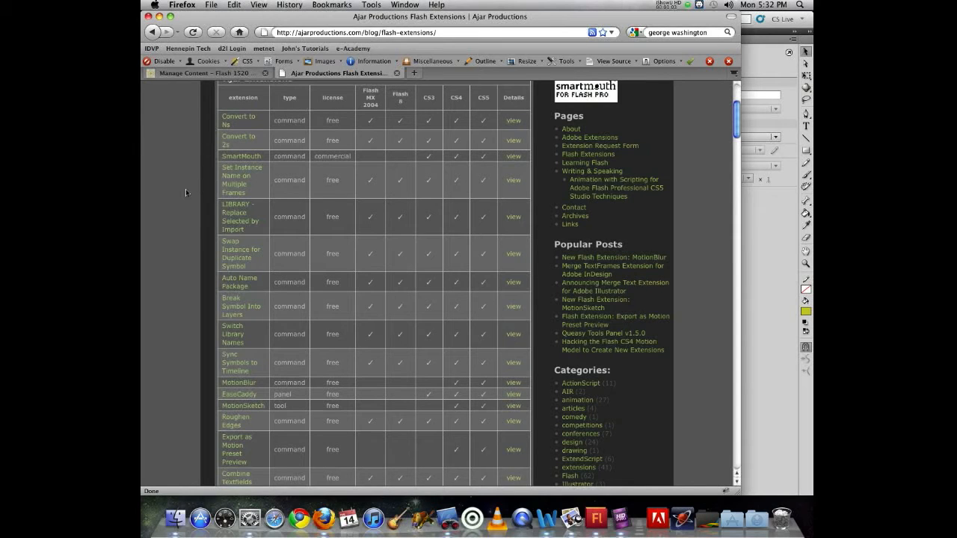
pyautogui.scroll(-1, 185, 193)
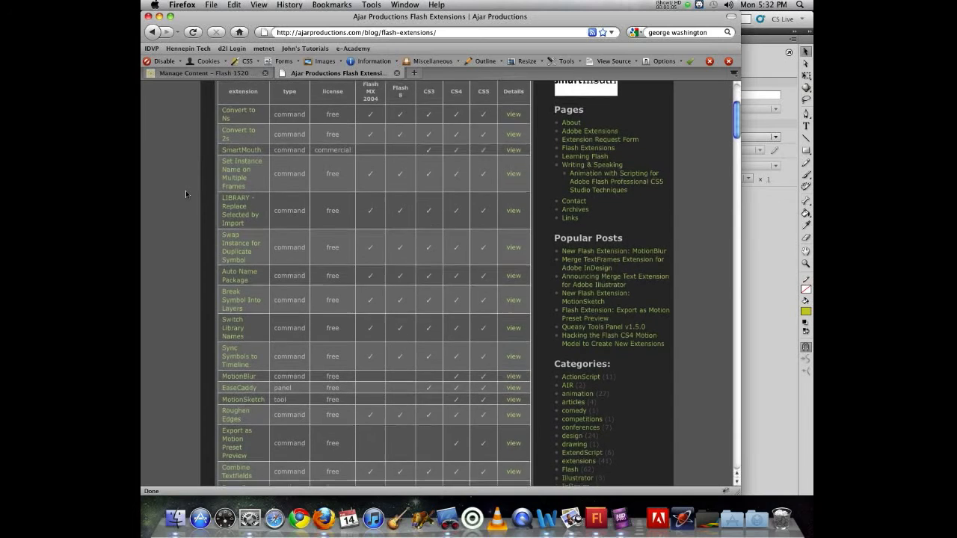
pyautogui.scroll(-5, 185, 193)
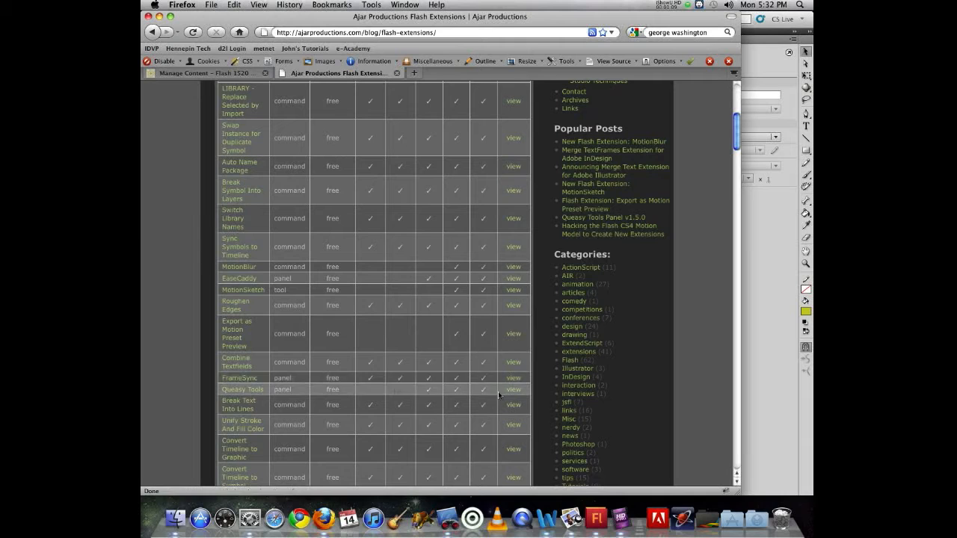
# Save the FrameSync.mxp download and open its folder in Finder from the Downloads stack
pyautogui.click(233, 383)
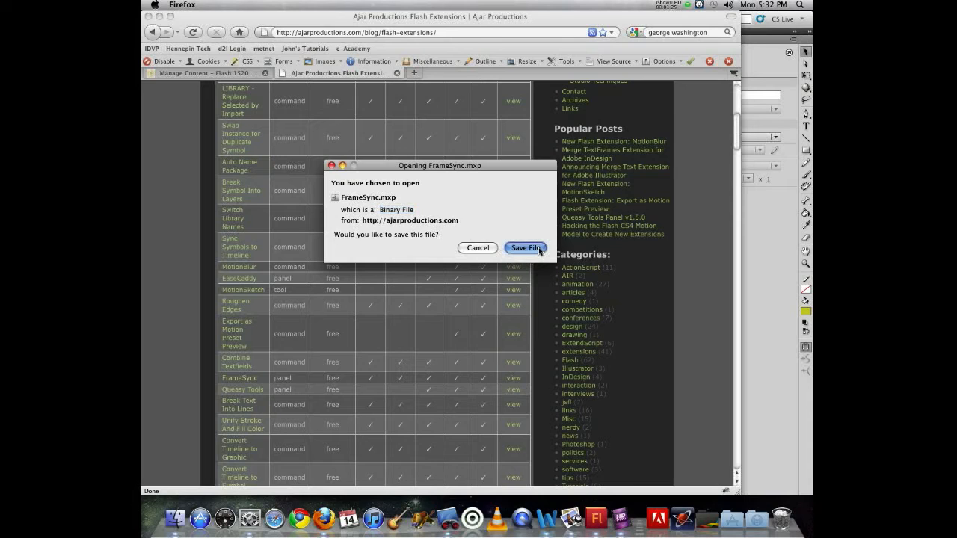
pyautogui.click(538, 250)
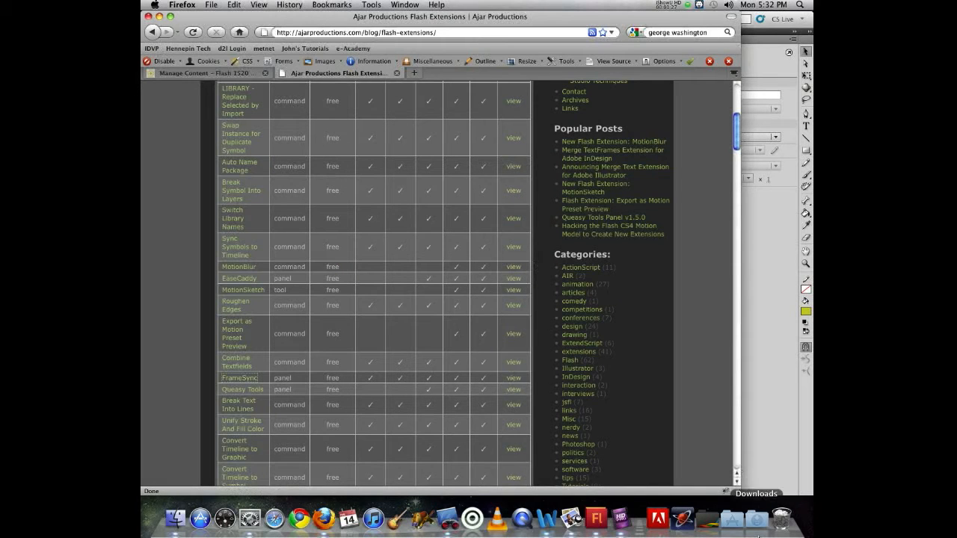
pyautogui.click(755, 517)
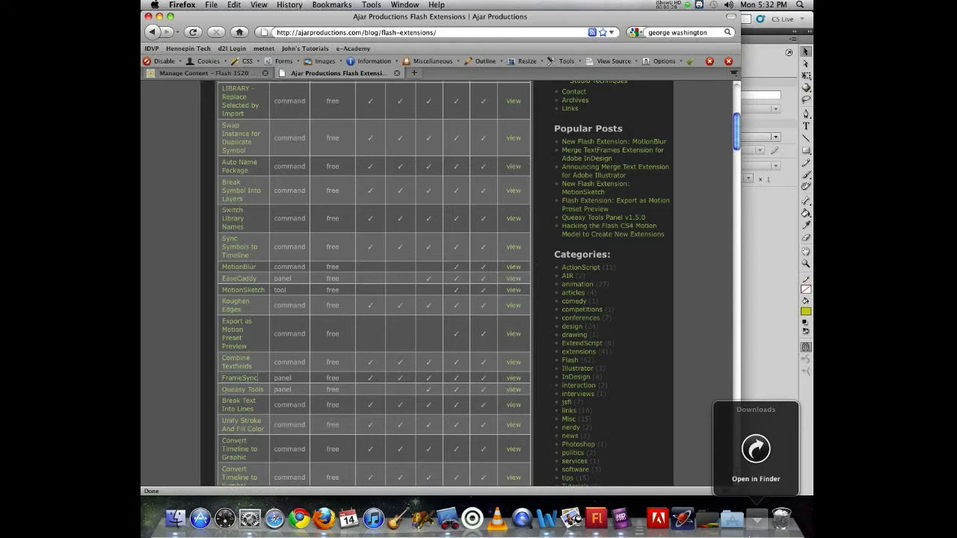
pyautogui.click(174, 519)
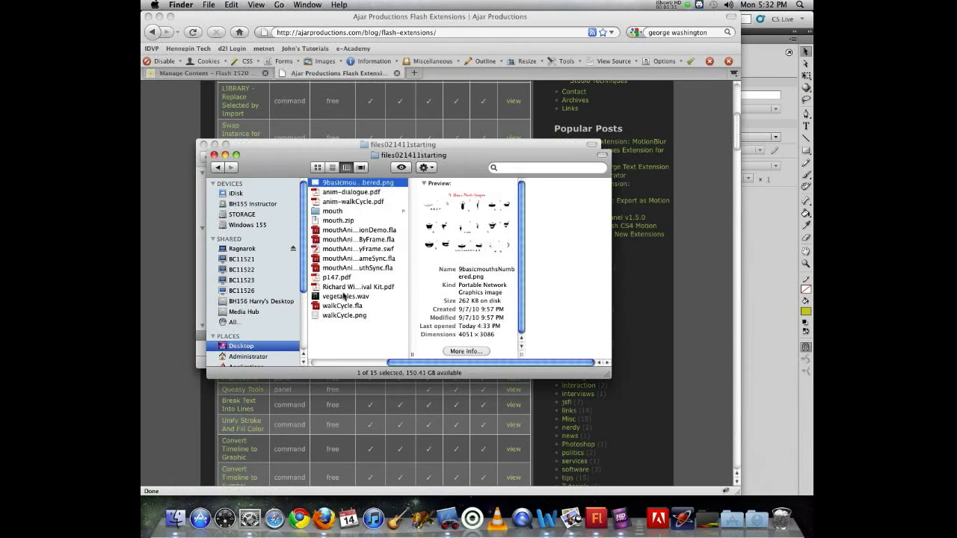
# Open FrameSync.mxp from the Desktop in Finder to launch its installer
pyautogui.hscroll(-5, 335, 316)
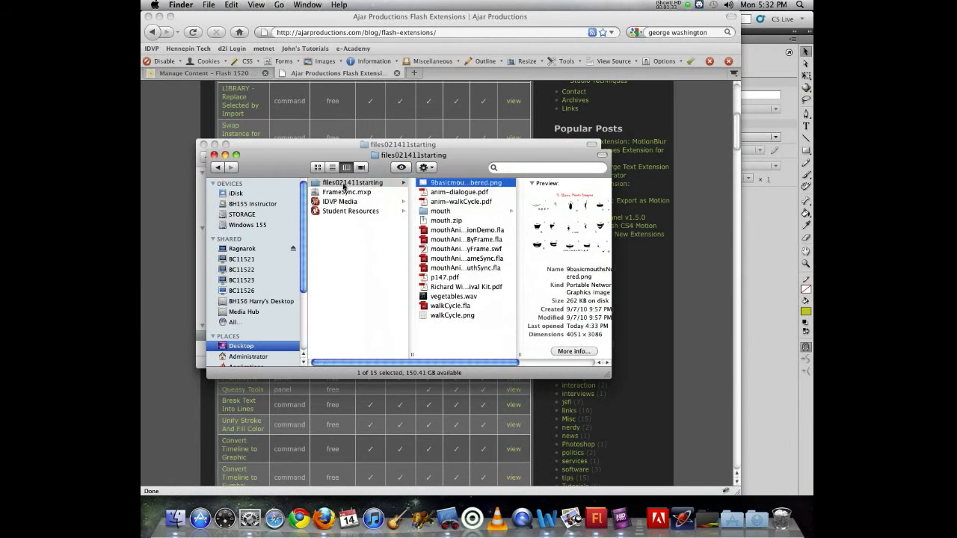
pyautogui.click(342, 194)
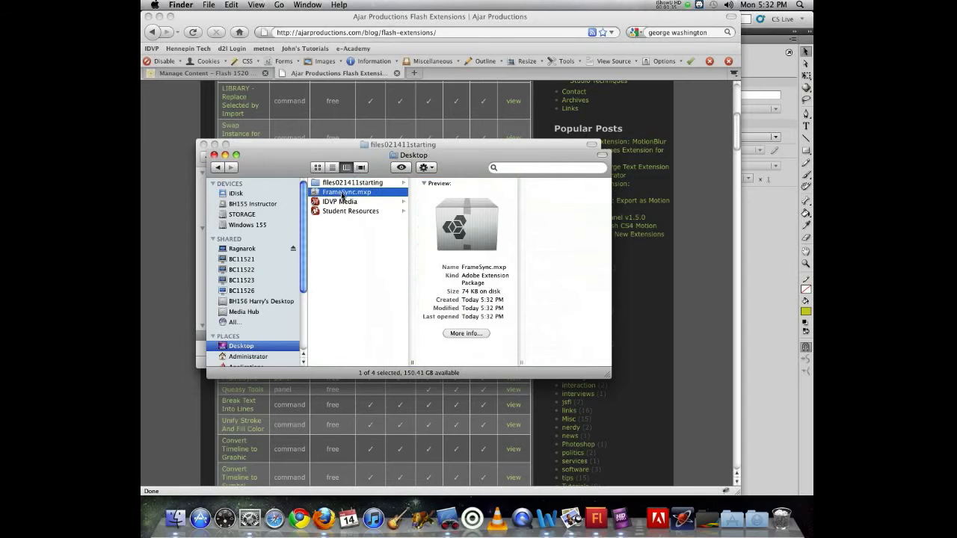
pyautogui.doubleClick(343, 196)
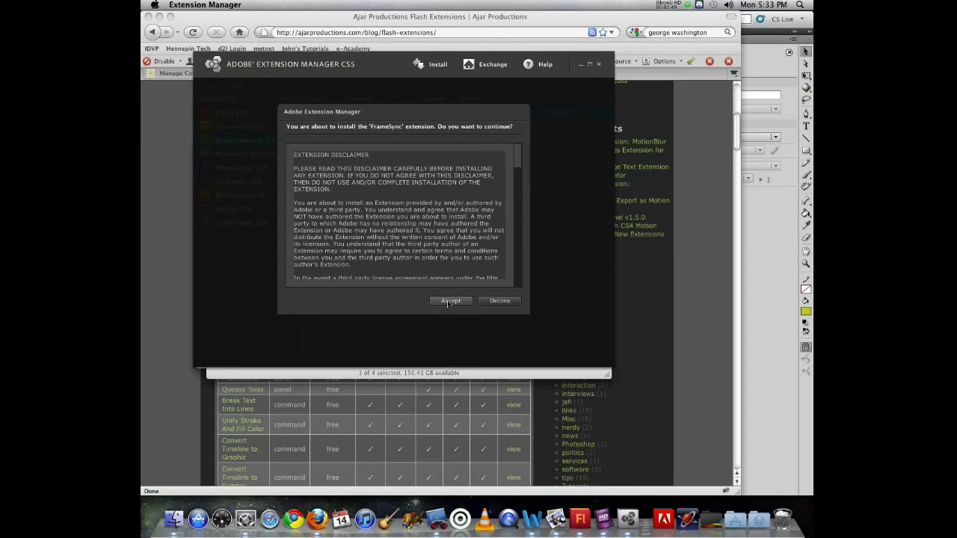
# Accept the FrameSync disclaimer, confirm the successful install, and return to Flash
pyautogui.click(451, 301)
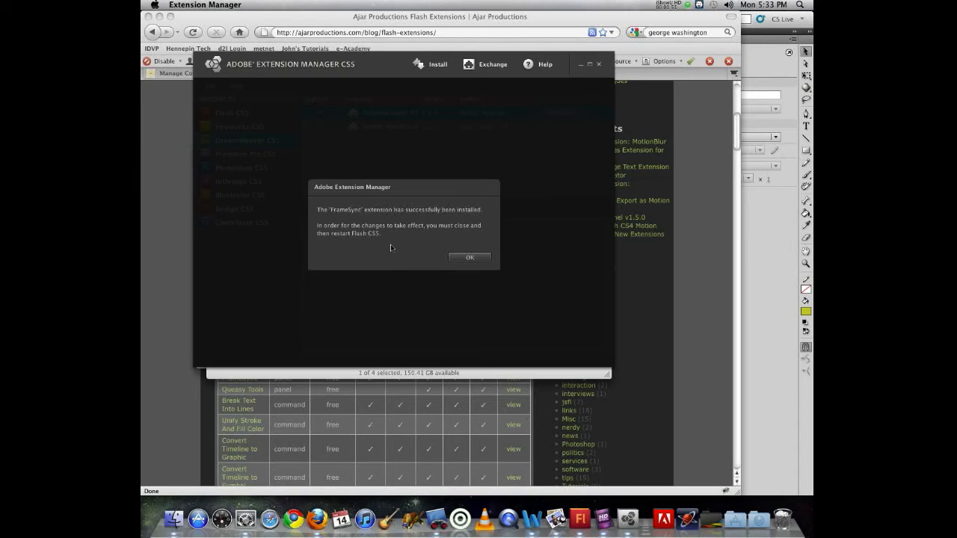
pyautogui.click(466, 259)
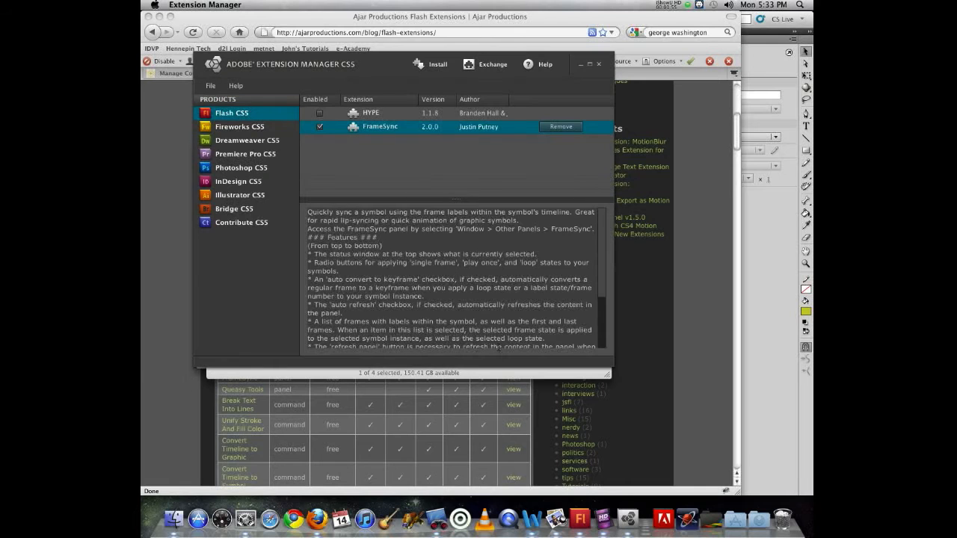
pyautogui.click(580, 518)
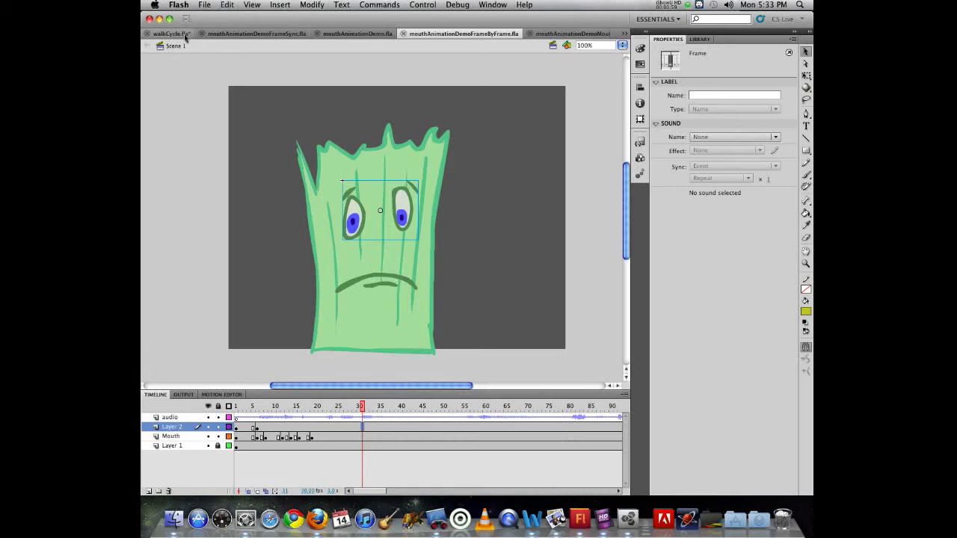
# Quit Flash, closing walkCycle.fla without saving
pyautogui.click(206, 4)
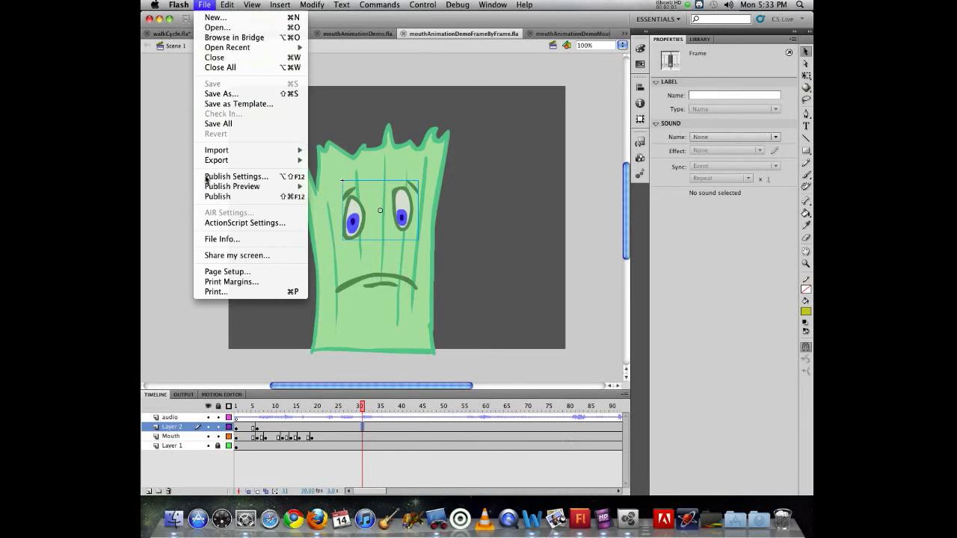
pyautogui.moveTo(182, 4)
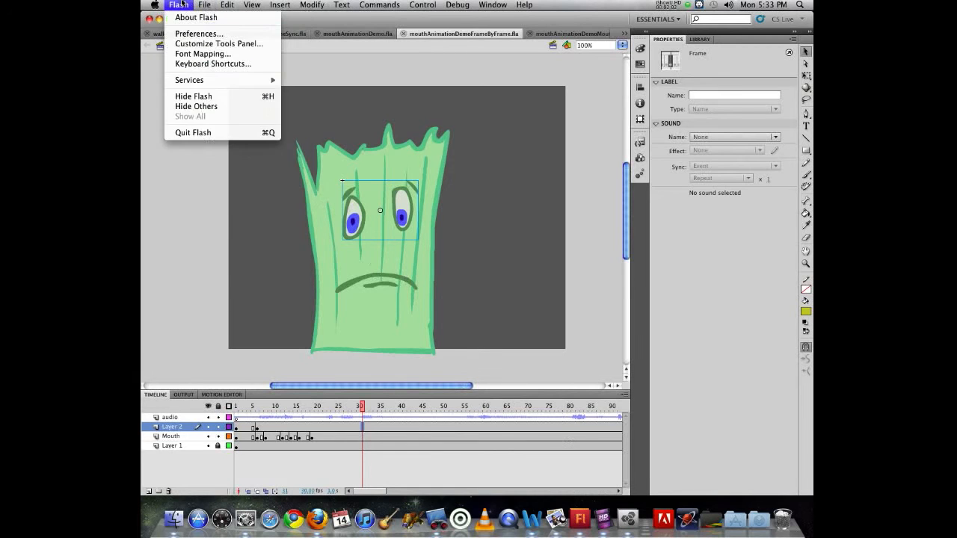
pyautogui.click(182, 133)
pyautogui.click(336, 93)
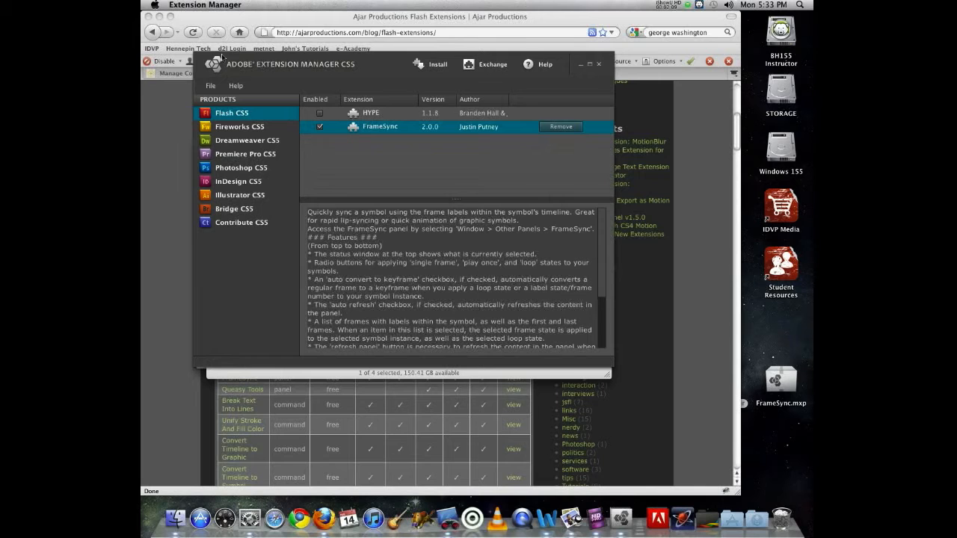
# Quit Extension Manager and relaunch Flash CS5 from the Adobe CS5 Dock stack
pyautogui.click(193, 4)
pyautogui.click(193, 87)
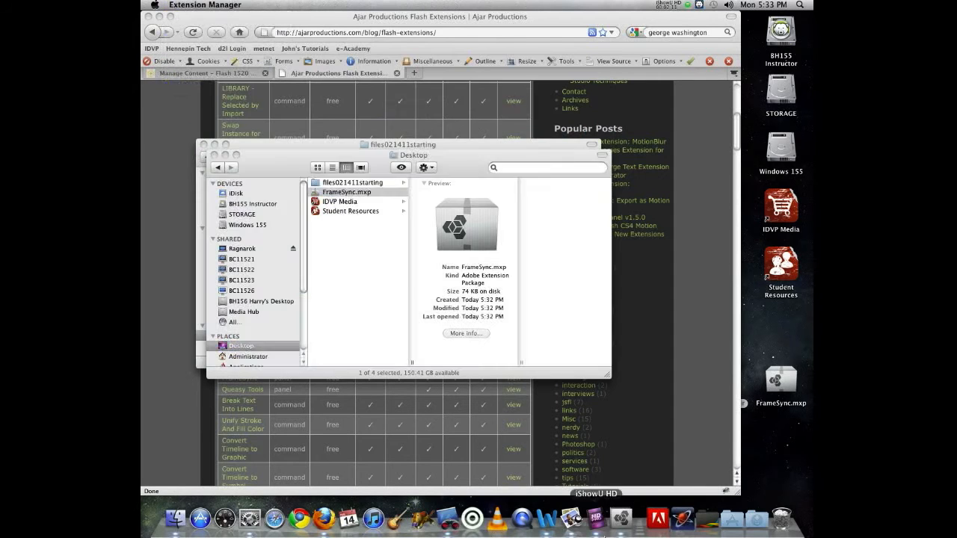
pyautogui.click(655, 515)
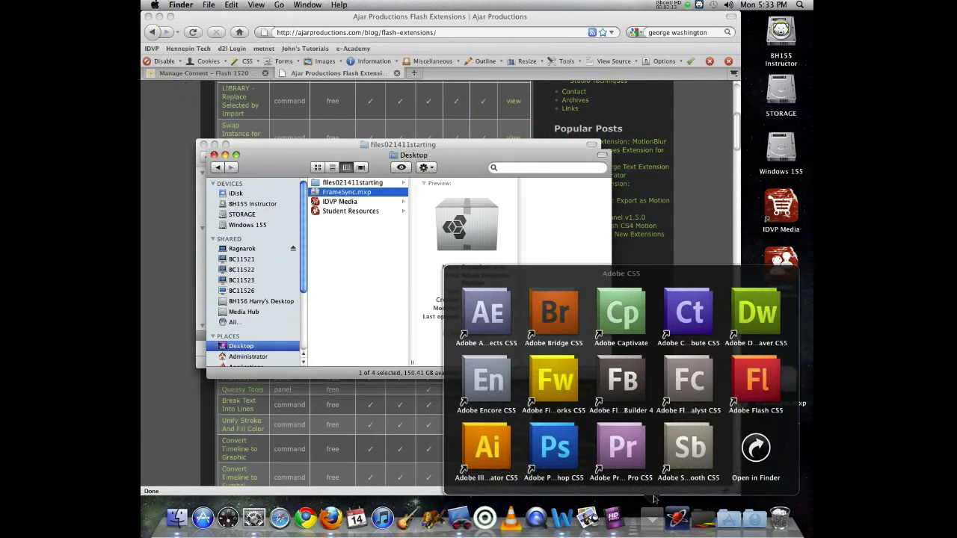
pyautogui.click(751, 396)
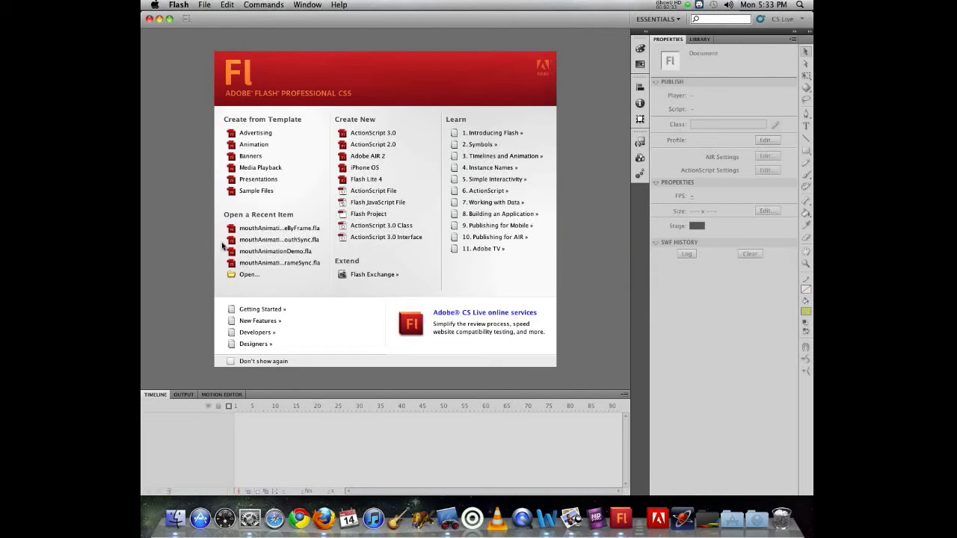
# Open mouthAnimationDemoFrameByFrame.fla, preview it, and open Window > Other Panels > FrameSync
pyautogui.click(249, 228)
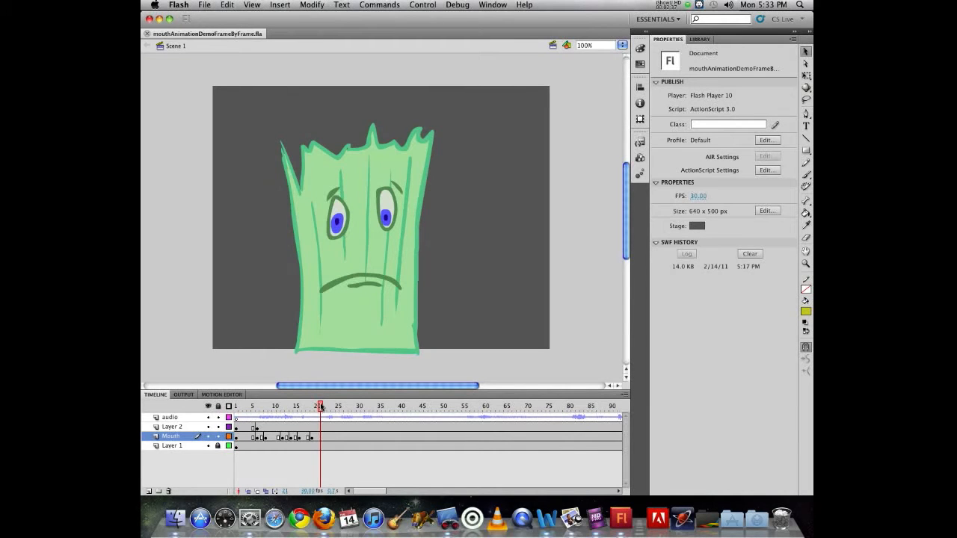
pyautogui.moveTo(321, 406); pyautogui.dragTo(324, 406)
pyautogui.click(484, 5)
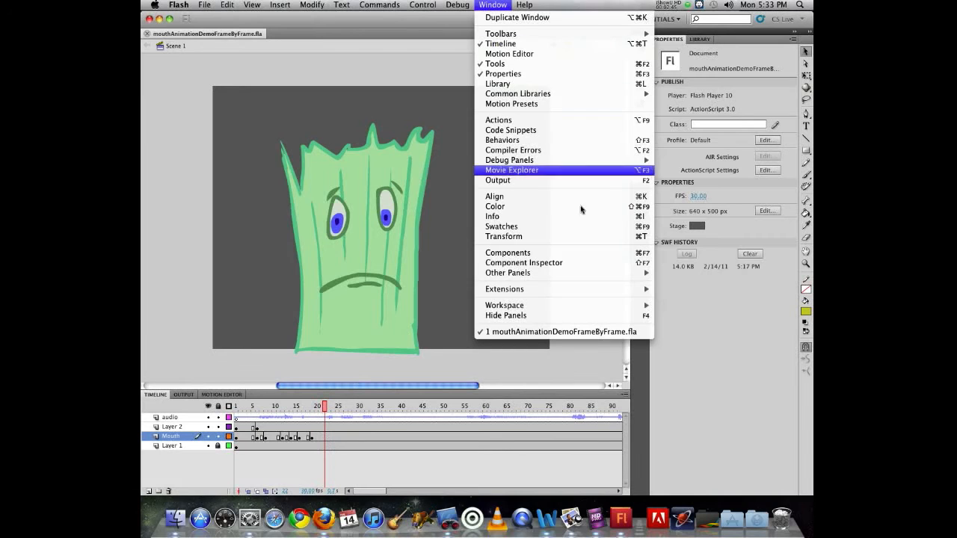
pyautogui.moveTo(619, 275)
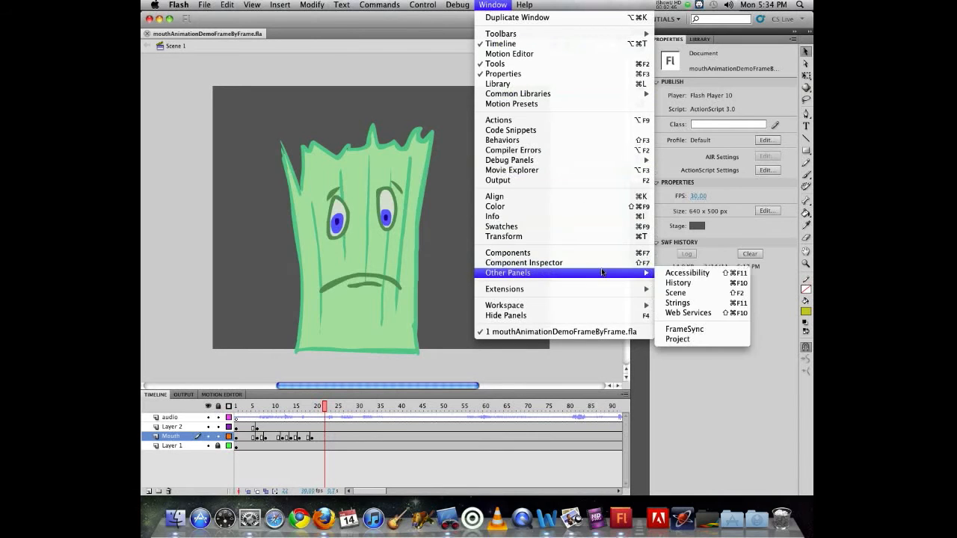
pyautogui.click(744, 331)
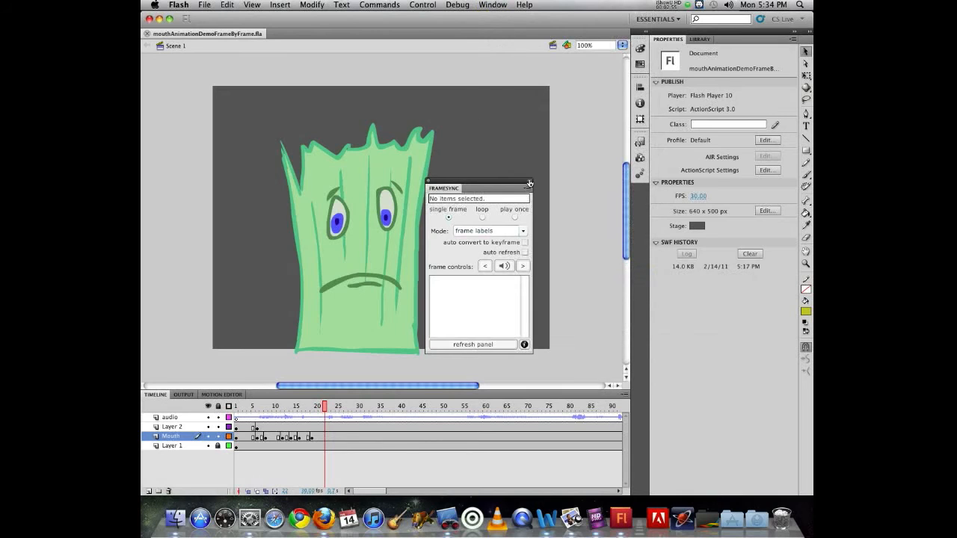
# Move and lengthen the FrameSync panel, select the Mouth, and enable auto convert and auto refresh
pyautogui.moveTo(493, 184); pyautogui.dragTo(552, 76)
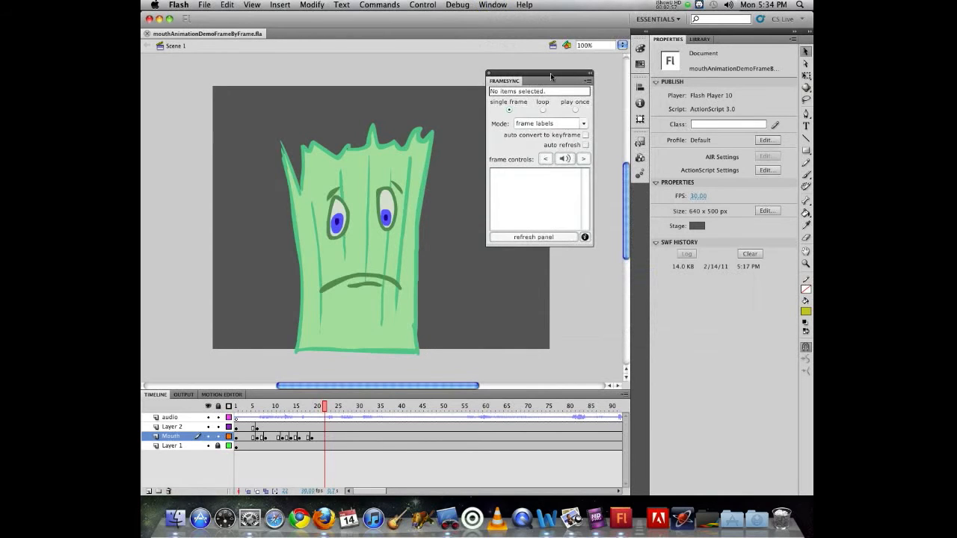
pyautogui.moveTo(591, 244); pyautogui.dragTo(593, 378)
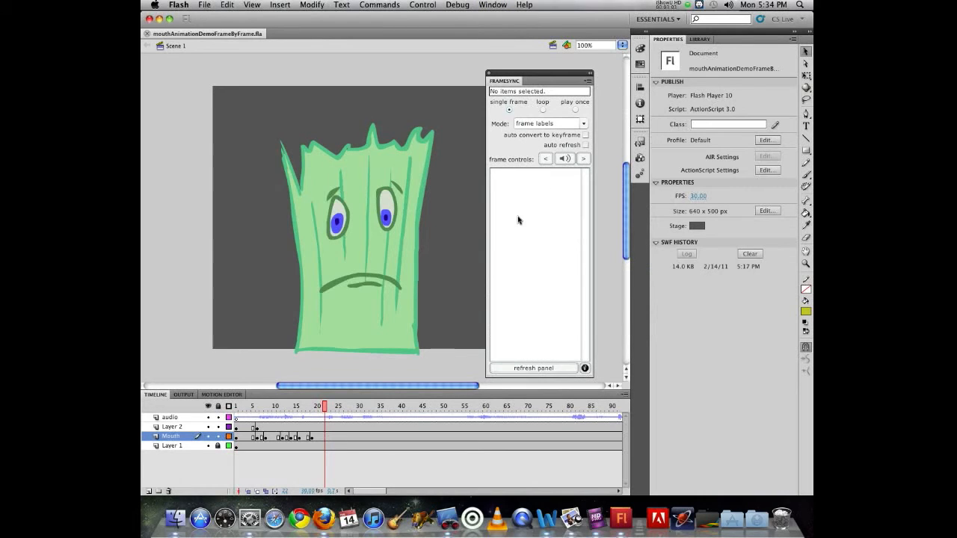
pyautogui.click(366, 278)
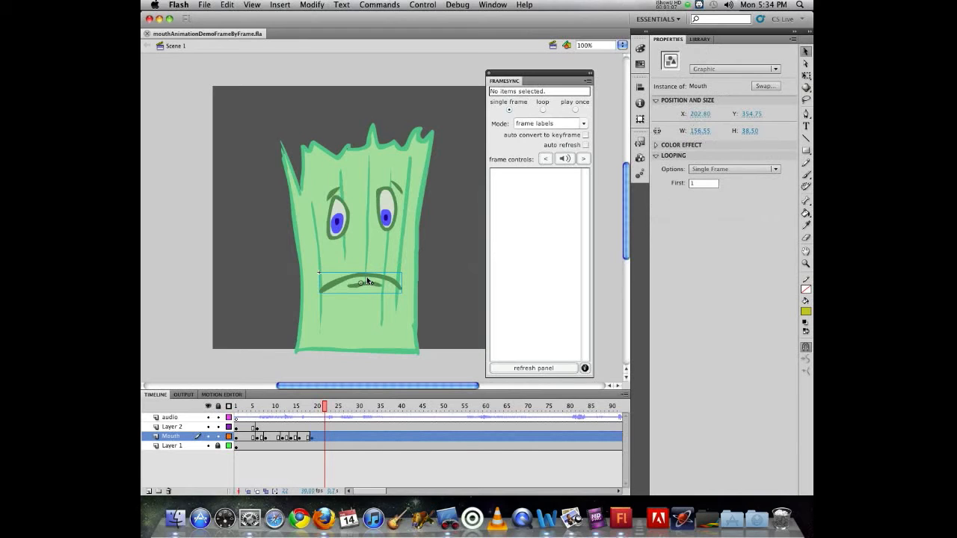
pyautogui.click(585, 135)
pyautogui.click(586, 144)
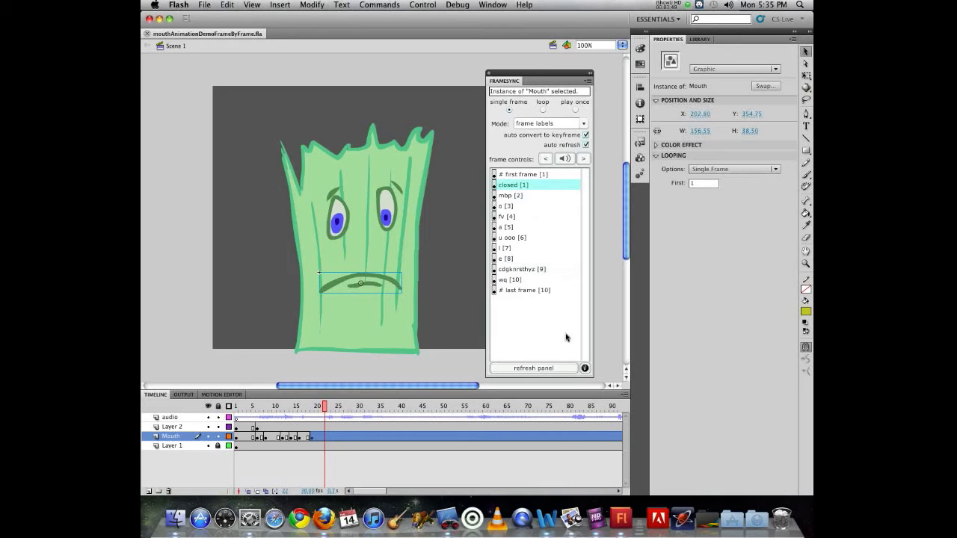
# Inside the Mouth symbol, rename frame 10's label 'wq' to 'w and q', then return to Scene 1
pyautogui.click(471, 277)
pyautogui.doubleClick(363, 283)
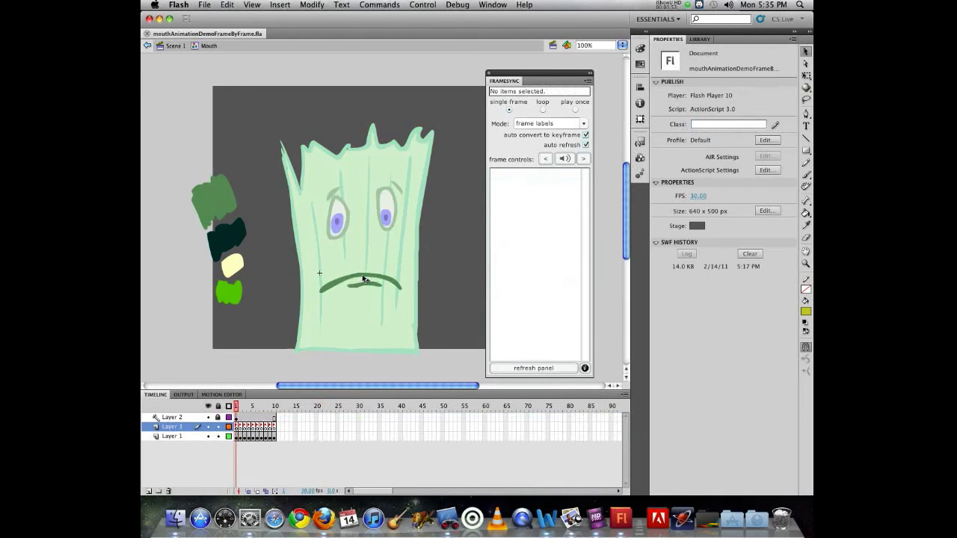
pyautogui.click(275, 426)
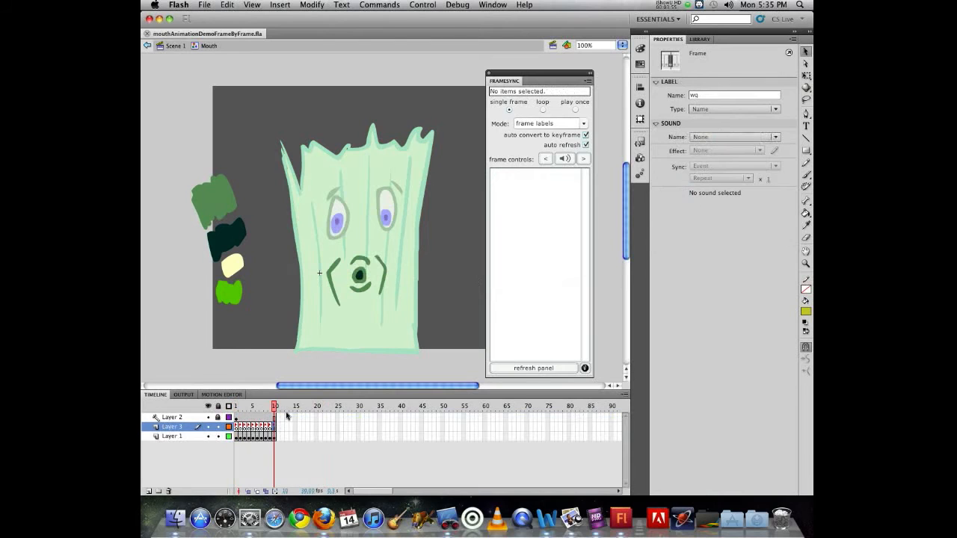
pyautogui.click(694, 96)
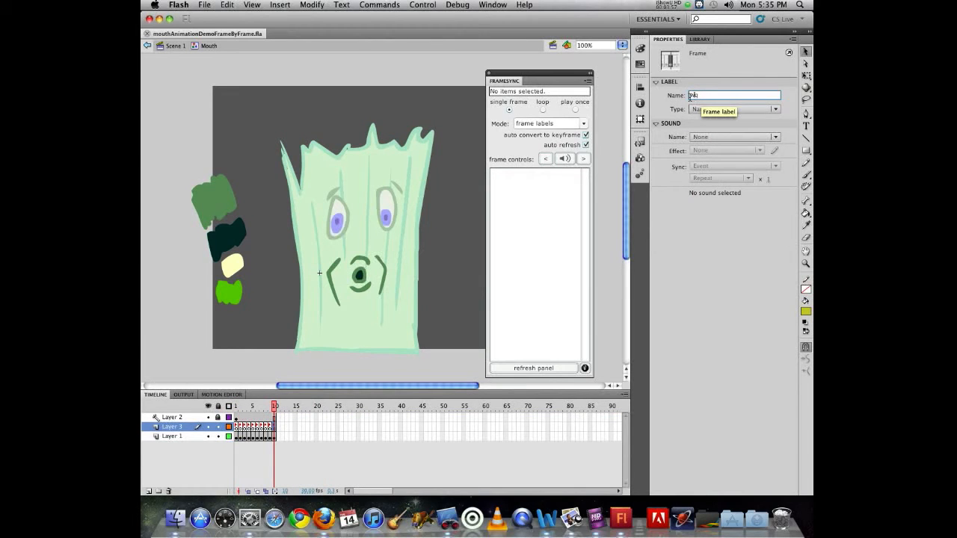
pyautogui.write('and q')
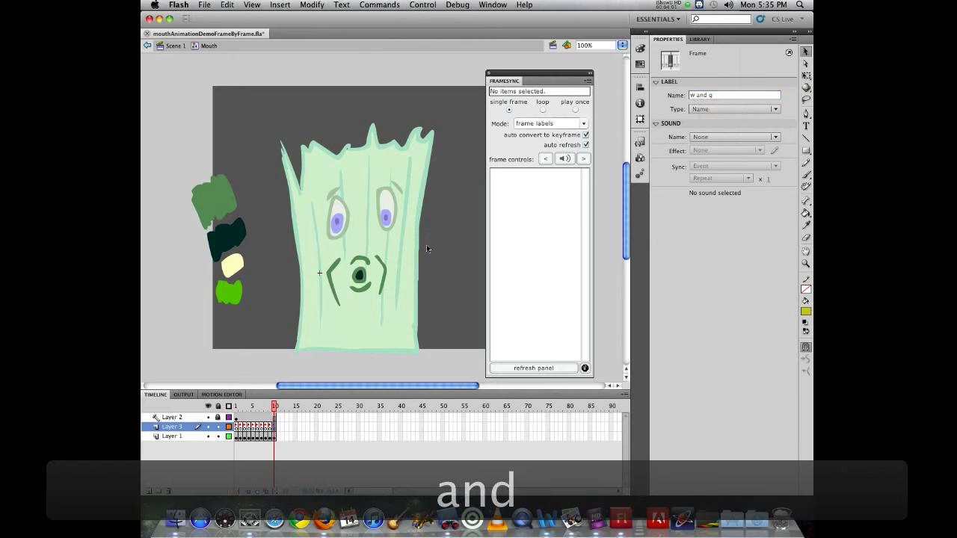
pyautogui.click(372, 261)
pyautogui.doubleClick(387, 258)
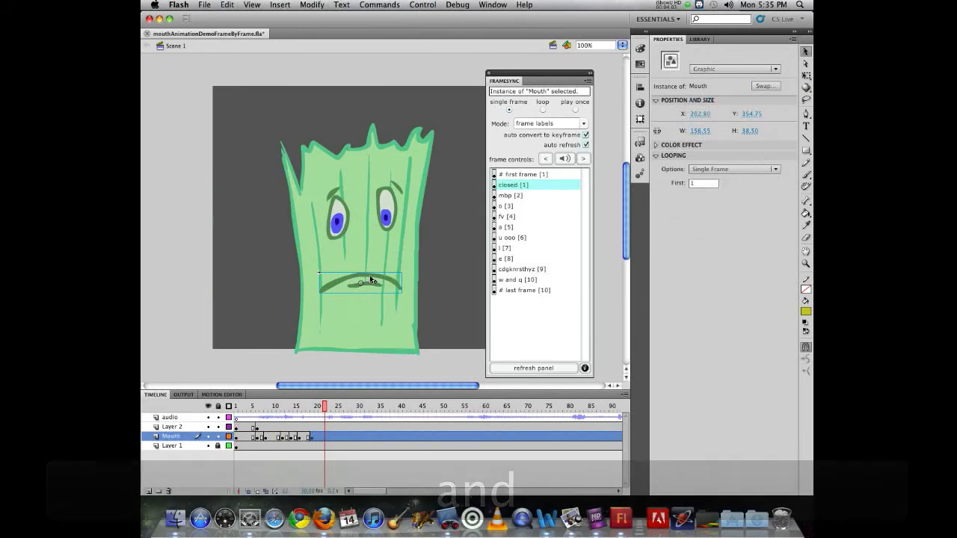
pyautogui.click(511, 290)
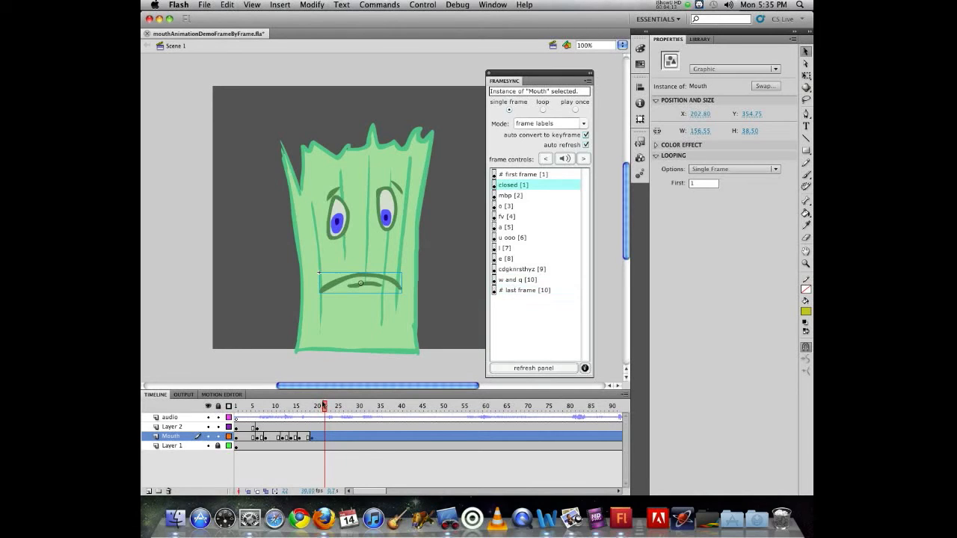
pyautogui.click(319, 406)
pyautogui.moveTo(319, 405); pyautogui.dragTo(324, 406)
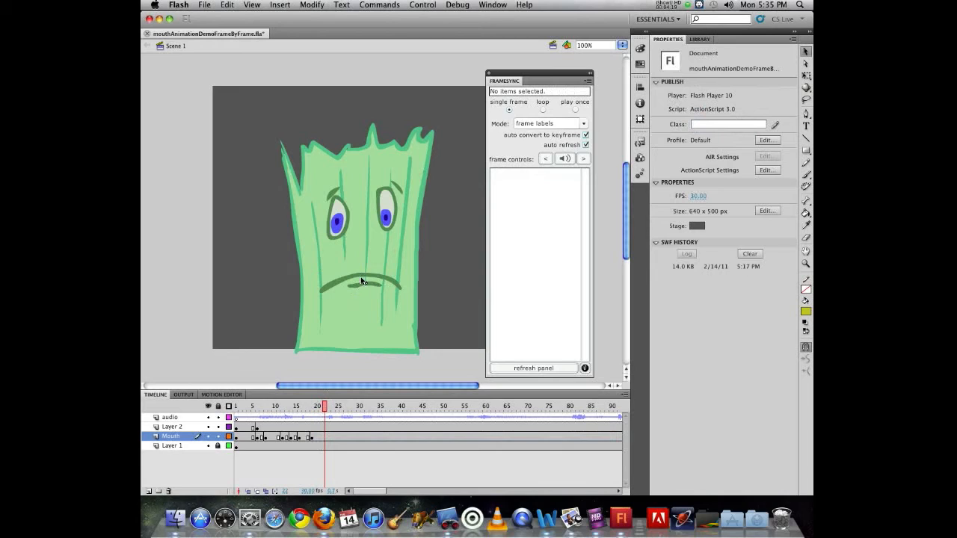
pyautogui.moveTo(324, 407); pyautogui.dragTo(334, 406)
pyautogui.press(',')
pyautogui.press(',')
pyautogui.press(',')
pyautogui.press(',')
pyautogui.press(',')
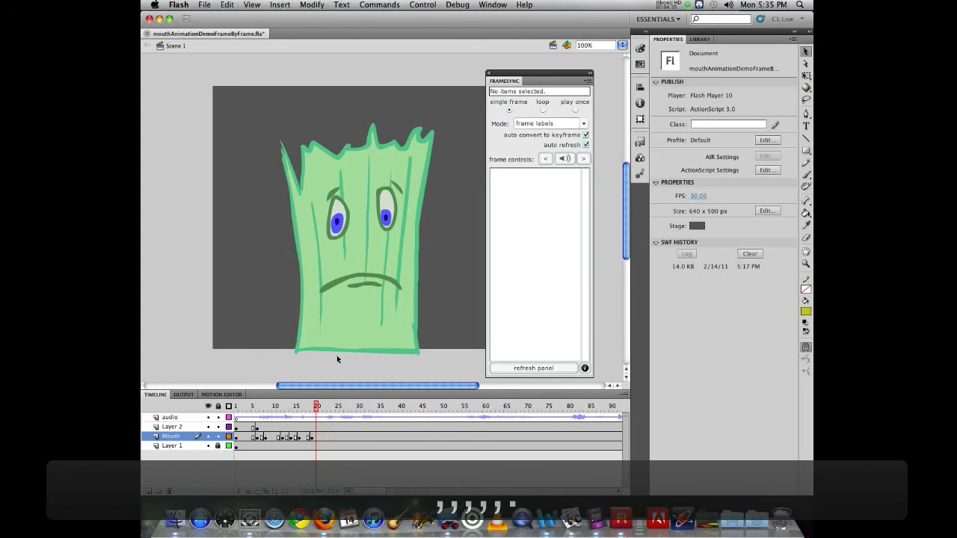
pyautogui.press('.')
pyautogui.press('.')
pyautogui.press('.')
pyautogui.press('.')
pyautogui.press('.')
pyautogui.press('.')
pyautogui.press(',')
pyautogui.press(',')
pyautogui.press(',')
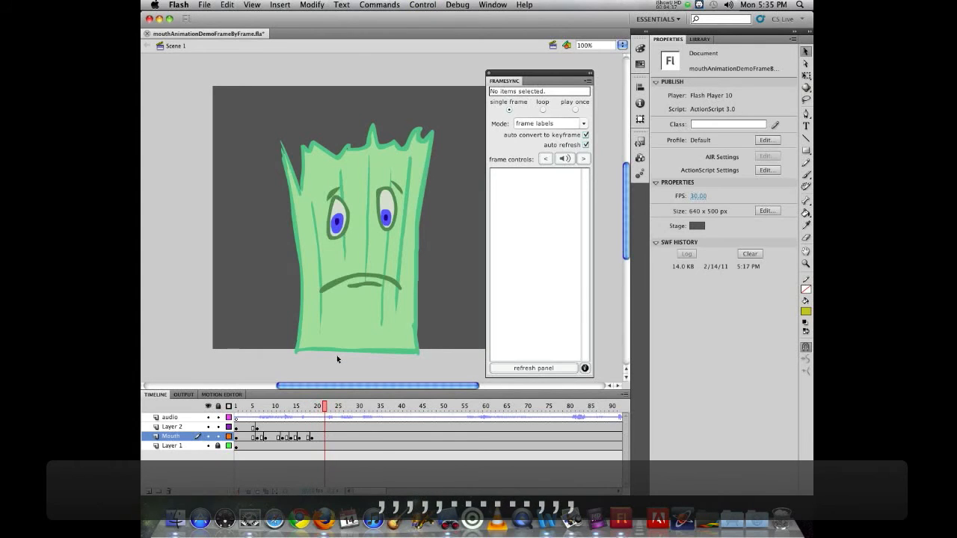
pyautogui.press('.')
pyautogui.press('.')
pyautogui.press('.')
pyautogui.press(',')
pyautogui.press(',')
pyautogui.press(',')
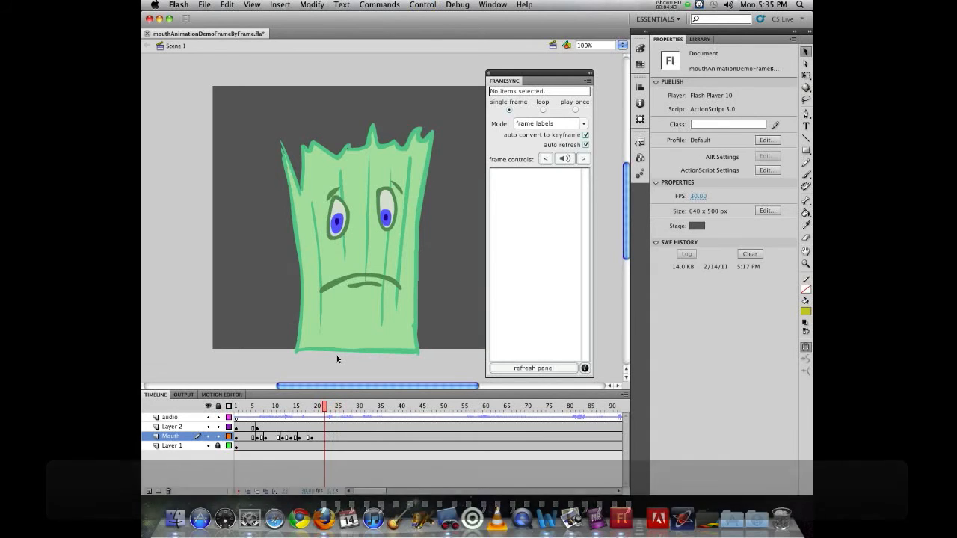
pyautogui.click(363, 279)
pyautogui.click(361, 407)
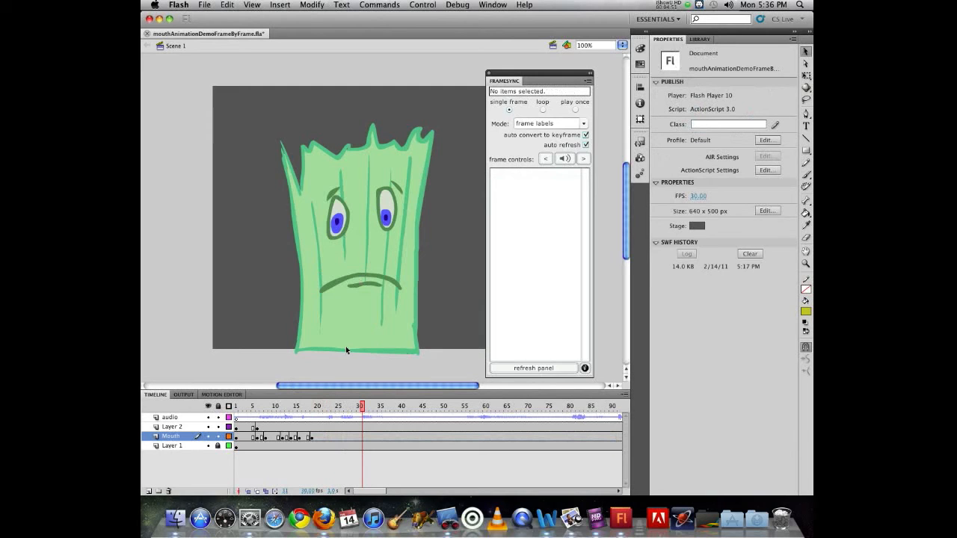
pyautogui.click(369, 274)
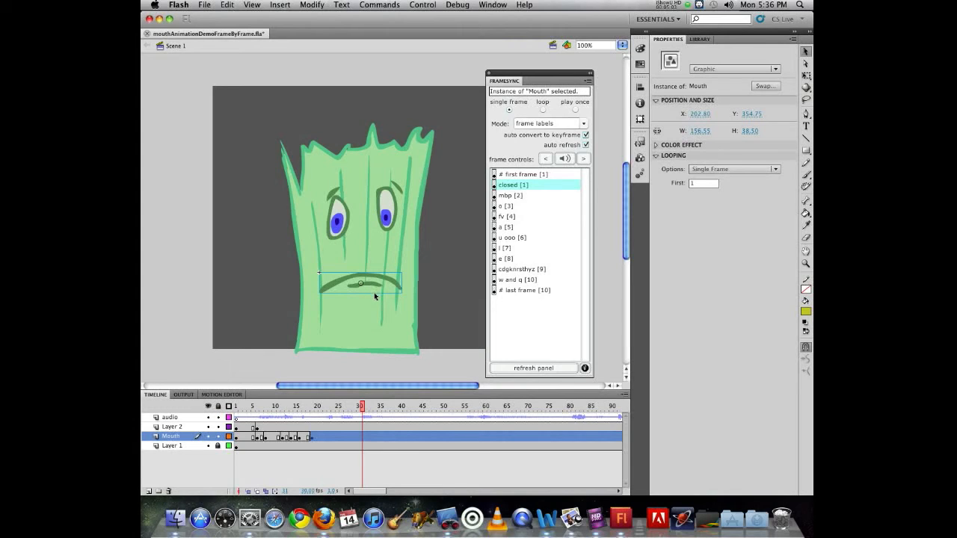
# Key the Mouth layer at frame 22 with the 'a [5]' mouth shape
pyautogui.moveTo(359, 407)
pyautogui.mouseDown()
pyautogui.moveTo(239, 403)
pyautogui.moveTo(341, 407)
pyautogui.mouseUp()
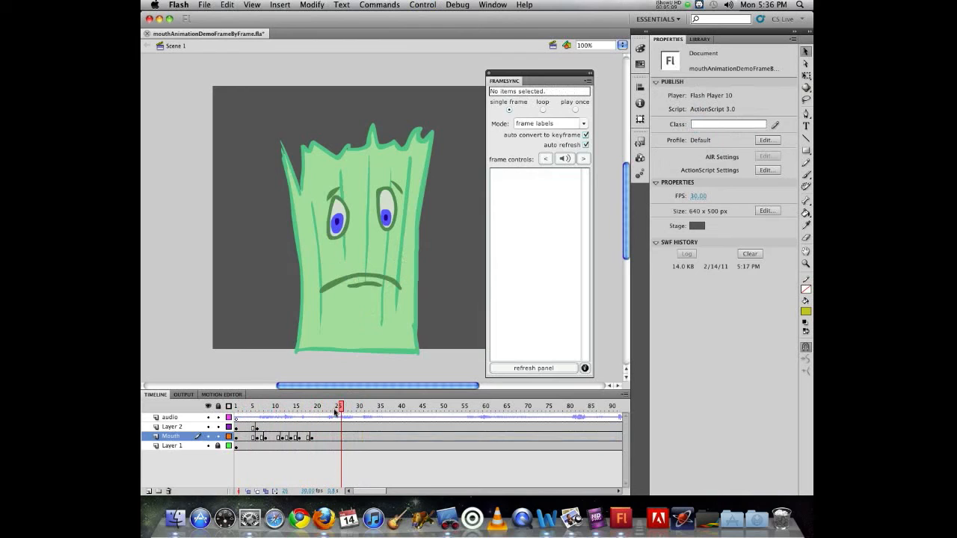
pyautogui.click(324, 407)
pyautogui.click(368, 281)
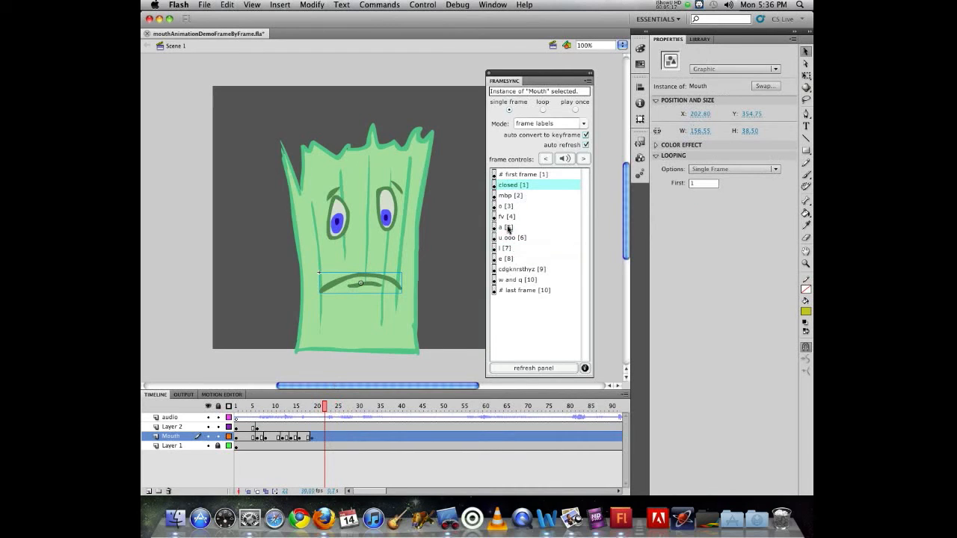
pyautogui.click(508, 228)
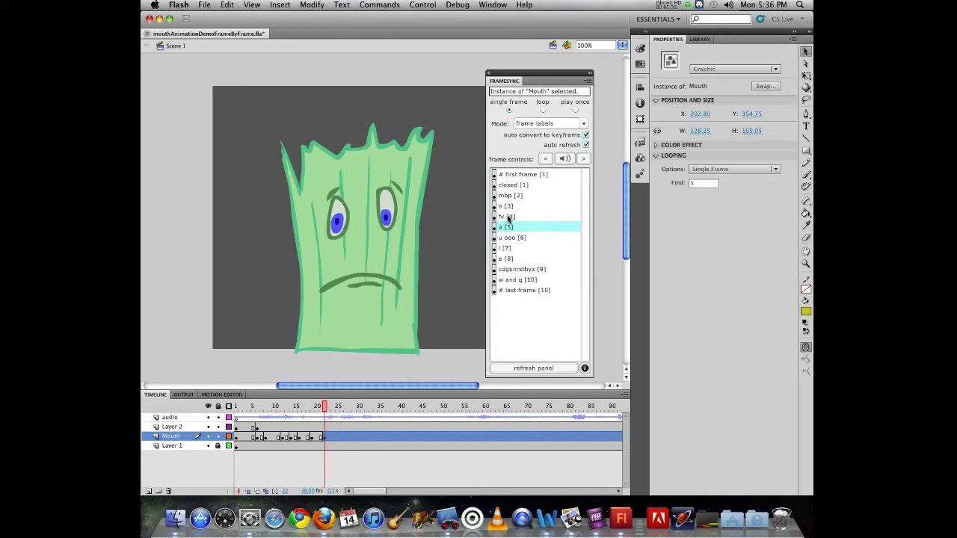
# Step to frame 24 and key it with the 'a' mouth shape as well
pyautogui.press('.')
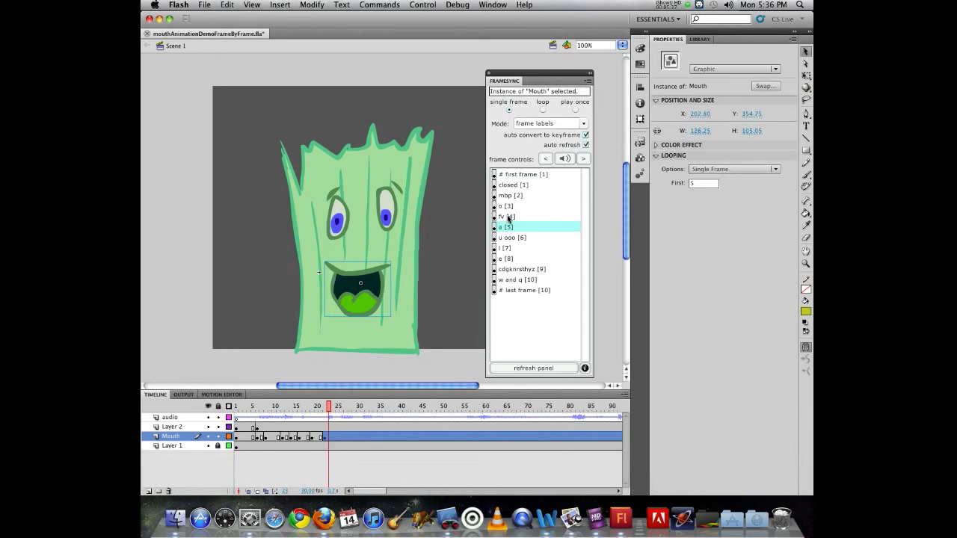
pyautogui.press('.')
pyautogui.click(508, 217)
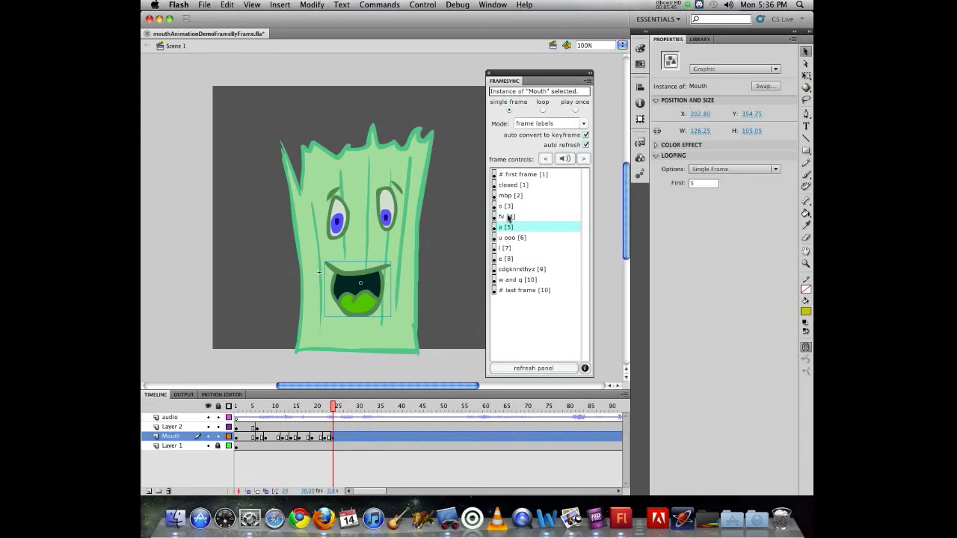
pyautogui.click(508, 227)
pyautogui.press(',')
pyautogui.press(',')
pyautogui.press(',')
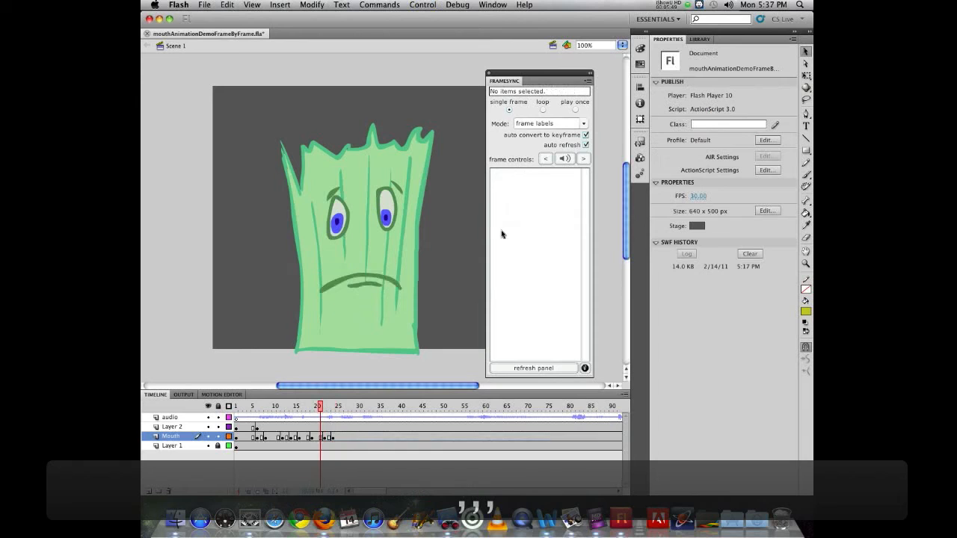
# Change the frame 24 Mouth keyframe to the fv shape and scrub frames 22–25 to check it
pyautogui.press('.')
pyautogui.press('.')
pyautogui.press('.')
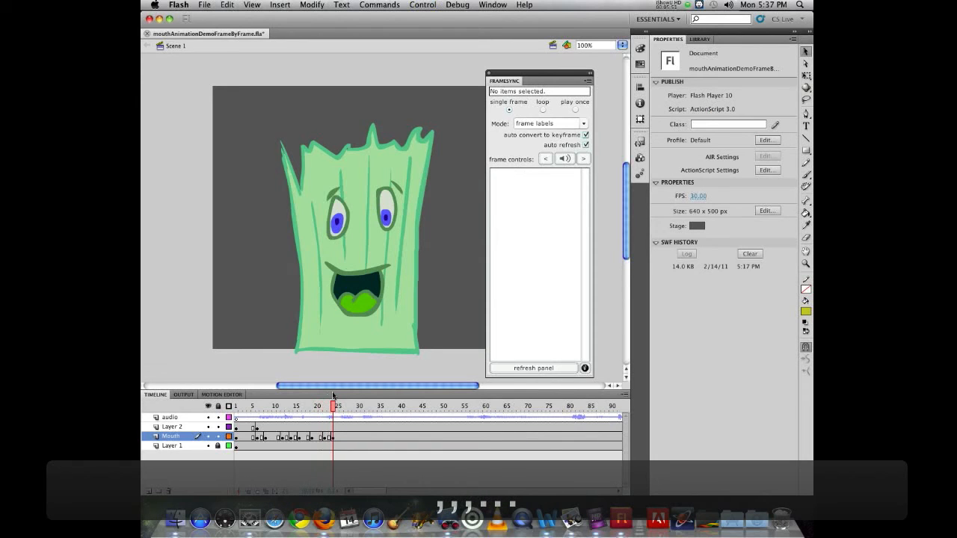
pyautogui.click(333, 436)
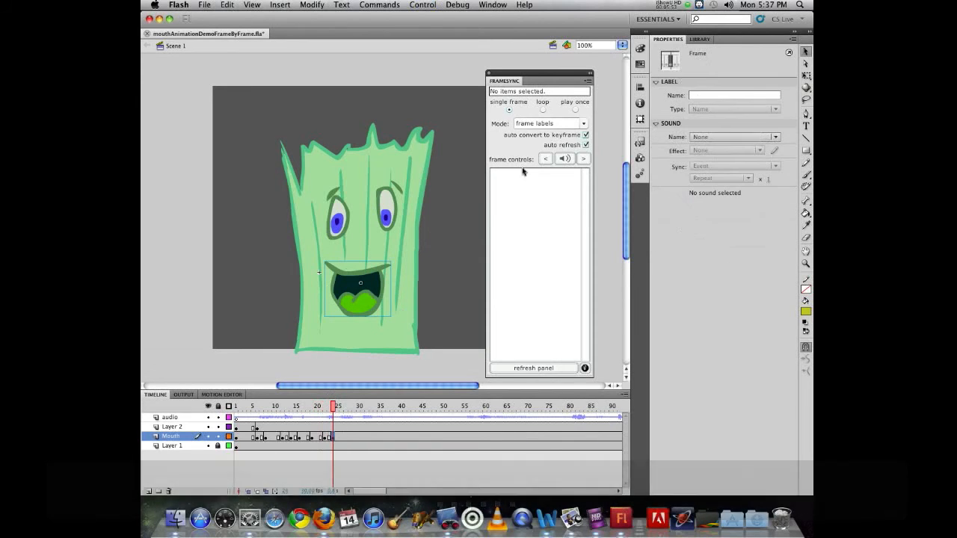
pyautogui.click(369, 298)
pyautogui.click(507, 216)
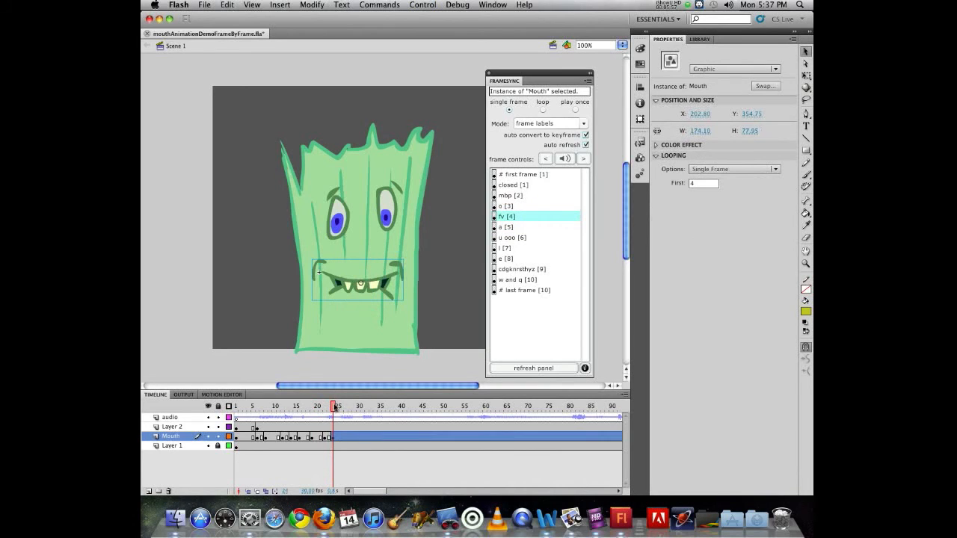
pyautogui.moveTo(333, 406)
pyautogui.mouseDown()
pyautogui.moveTo(321, 406)
pyautogui.moveTo(341, 405)
pyautogui.moveTo(320, 405)
pyautogui.moveTo(340, 401)
pyautogui.mouseUp()
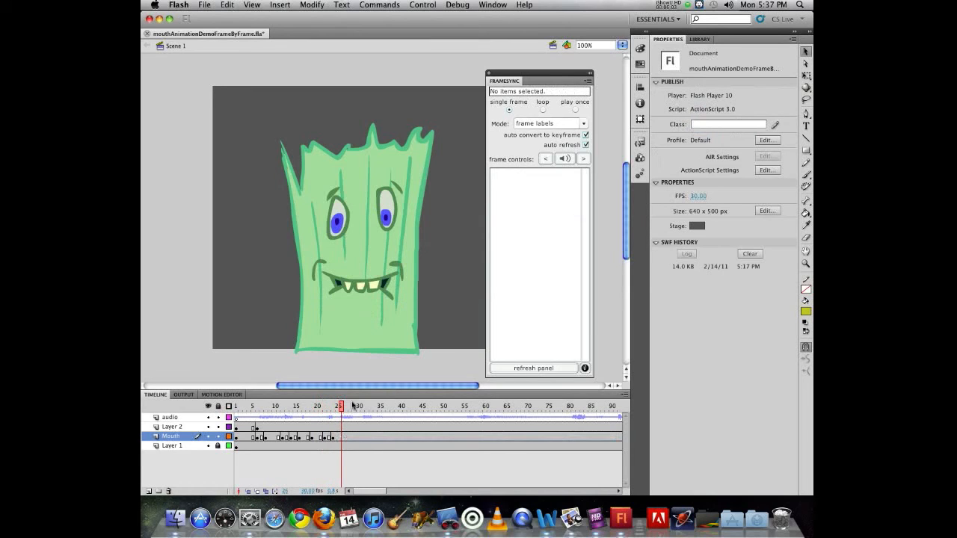
# Set the next mouth to cdgknrsthyz, then give frame 28's mouth the e [8] shape
pyautogui.click(390, 281)
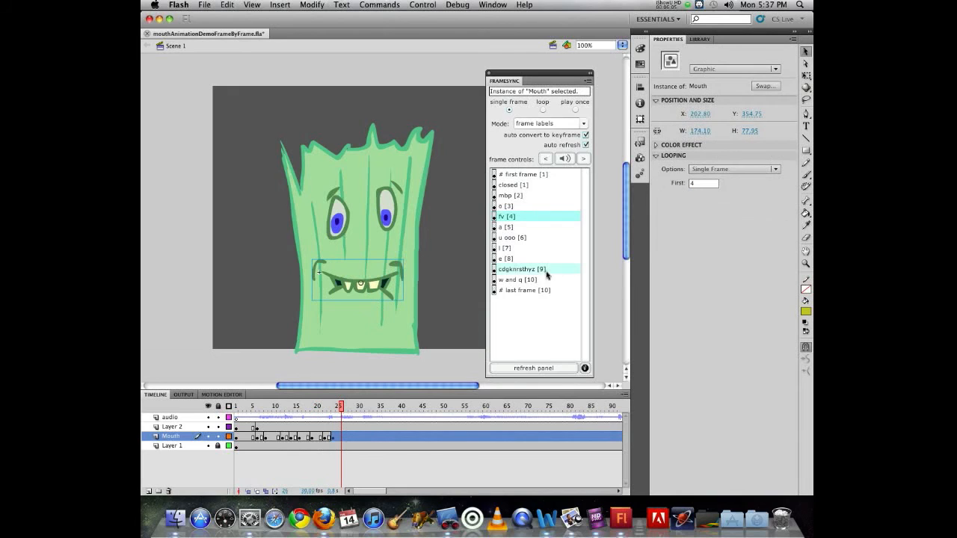
pyautogui.click(530, 270)
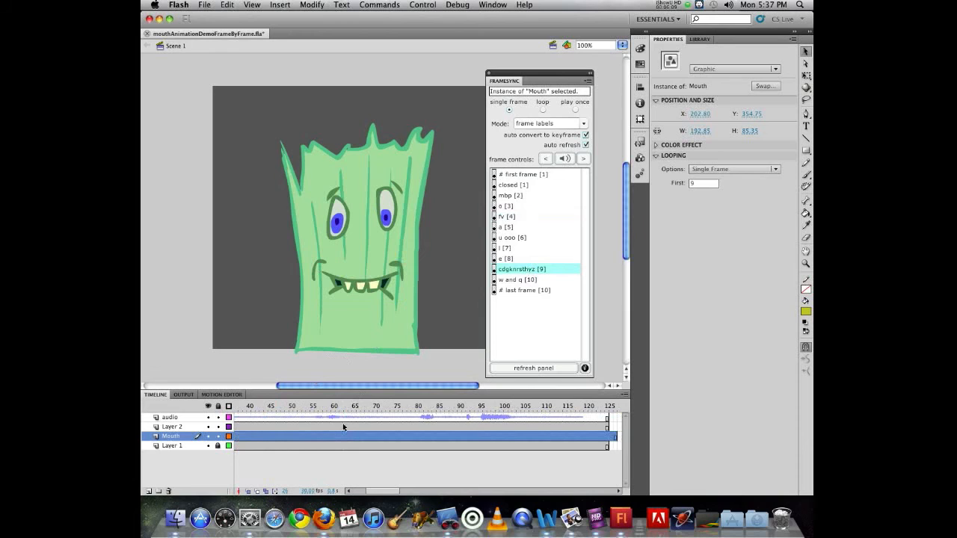
pyautogui.hscroll(-5, 342, 425)
pyautogui.click(345, 407)
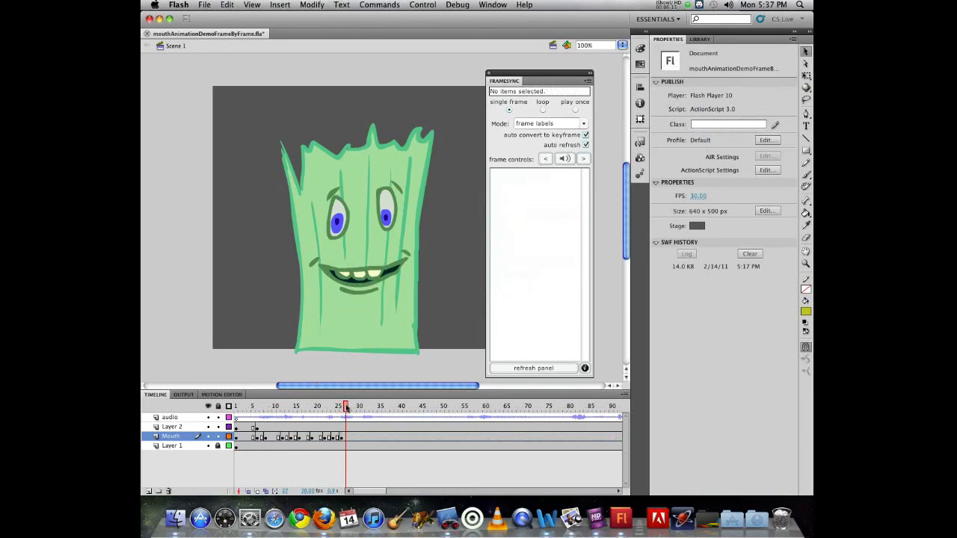
pyautogui.moveTo(343, 407); pyautogui.dragTo(349, 407)
pyautogui.click(370, 281)
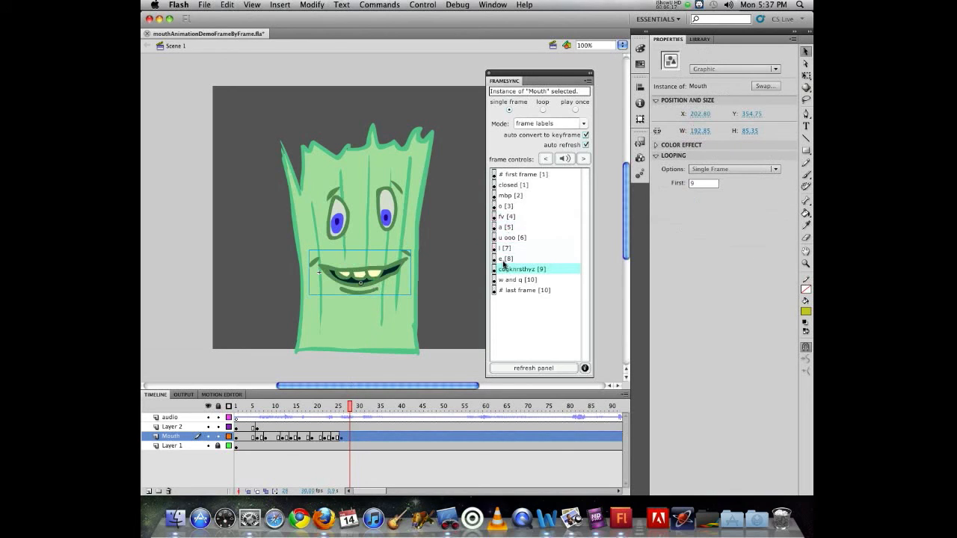
pyautogui.click(507, 260)
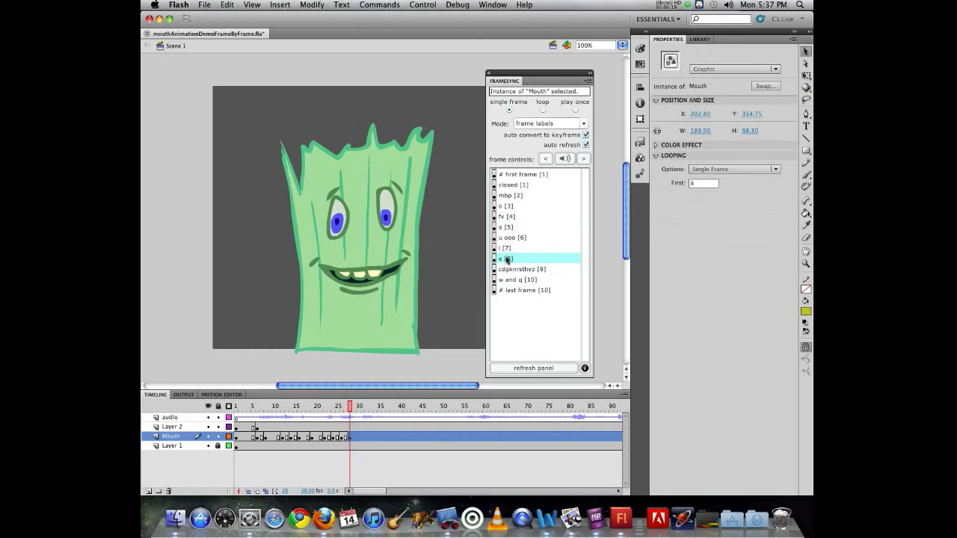
# Step through frames 29–31, then return to frame 18 and play back the lip-sync
pyautogui.click(354, 407)
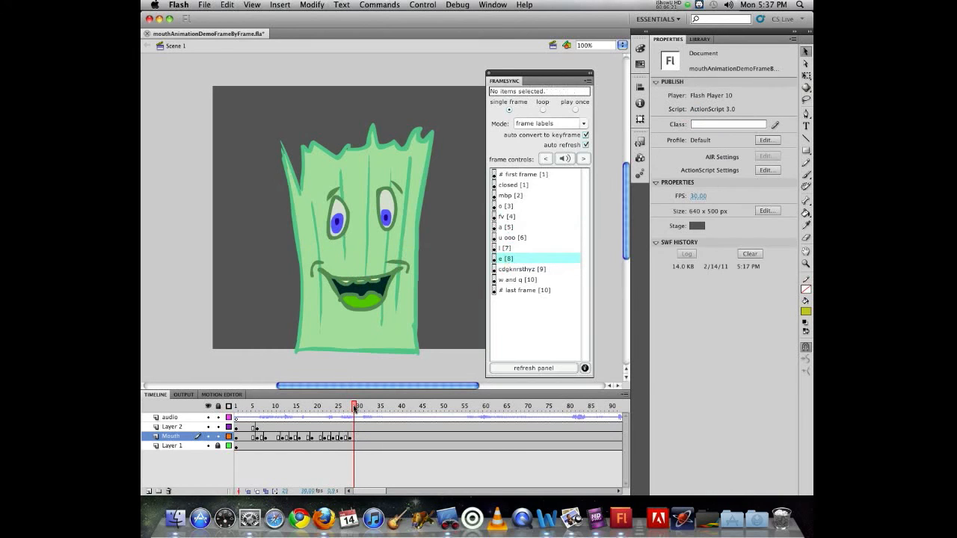
pyautogui.click(359, 407)
pyautogui.click(362, 407)
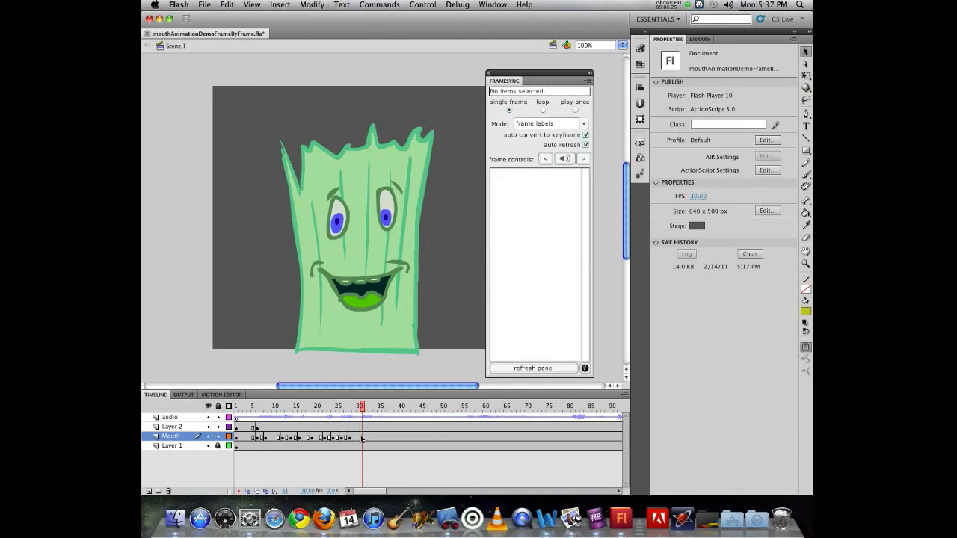
pyautogui.click(361, 438)
pyautogui.click(310, 408)
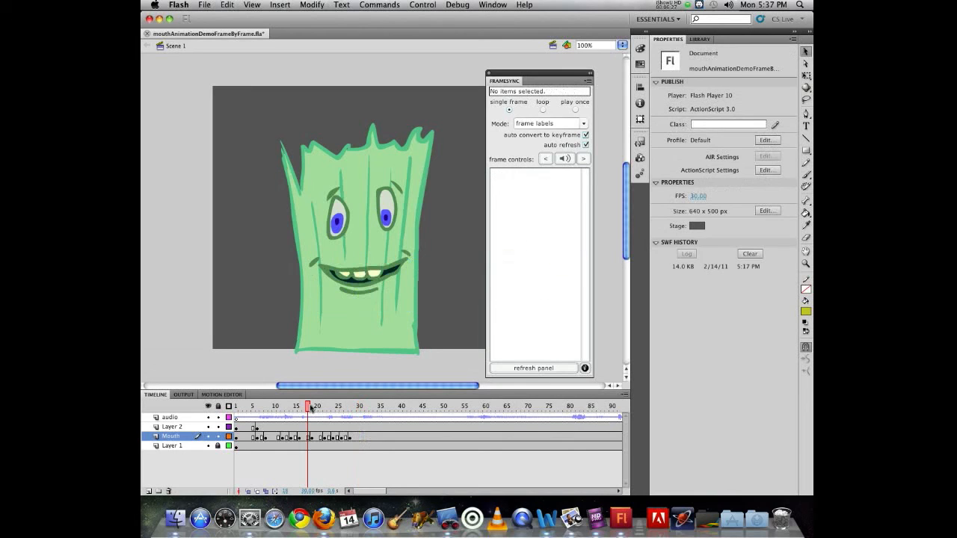
pyautogui.press('Return')
pyautogui.press('Return')
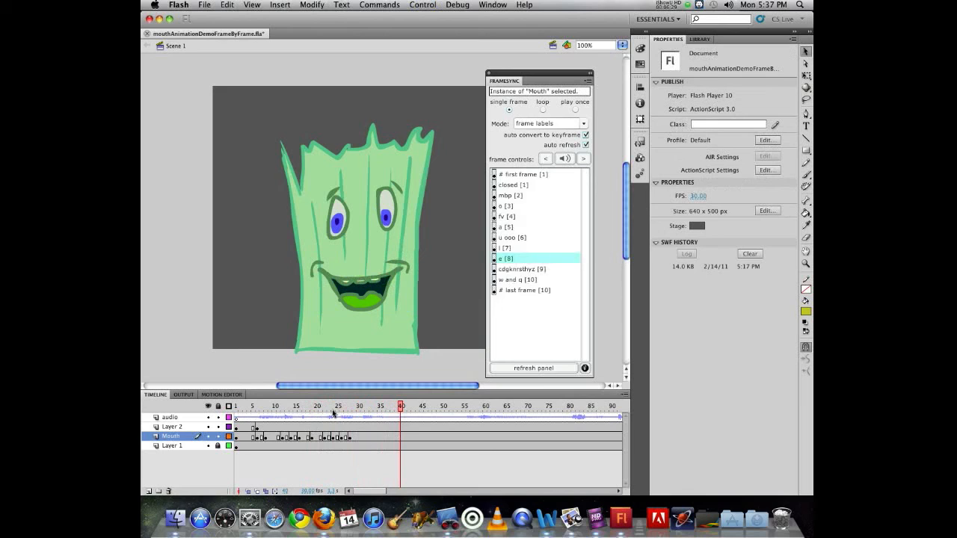
# Set the Mouth to the mbp shape at frame 30 and the a shape at frame 32
pyautogui.click(354, 407)
pyautogui.moveTo(358, 407)
pyautogui.mouseDown()
pyautogui.moveTo(343, 407)
pyautogui.moveTo(358, 407)
pyautogui.mouseUp()
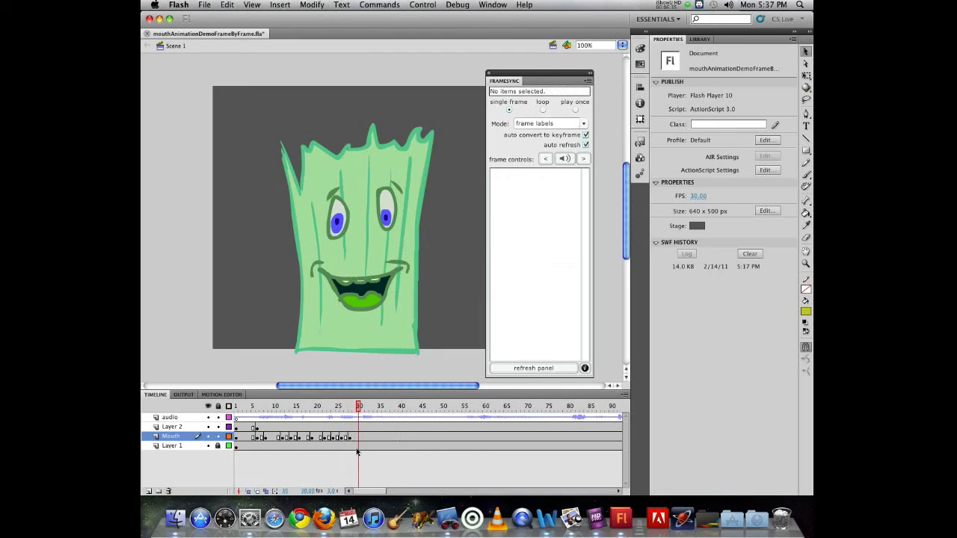
pyautogui.click(367, 295)
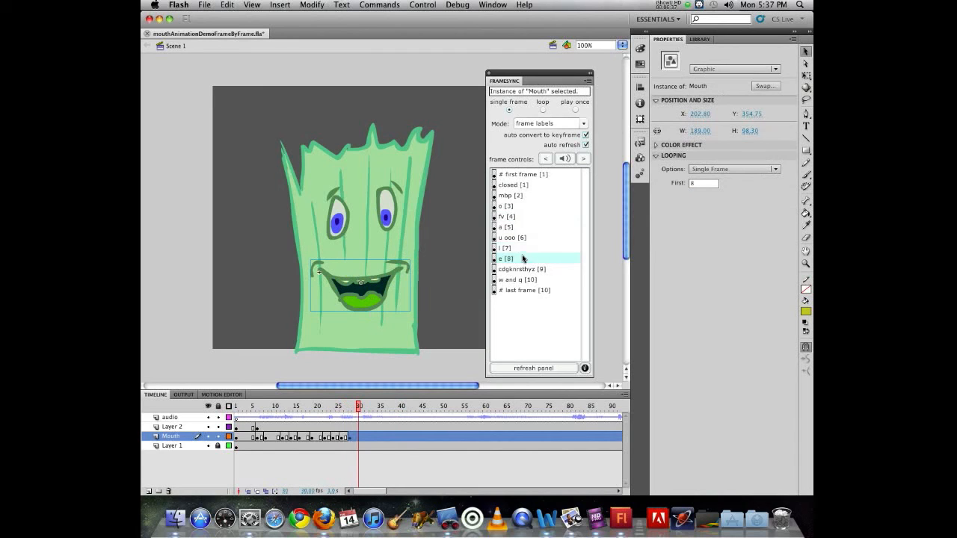
pyautogui.click(513, 196)
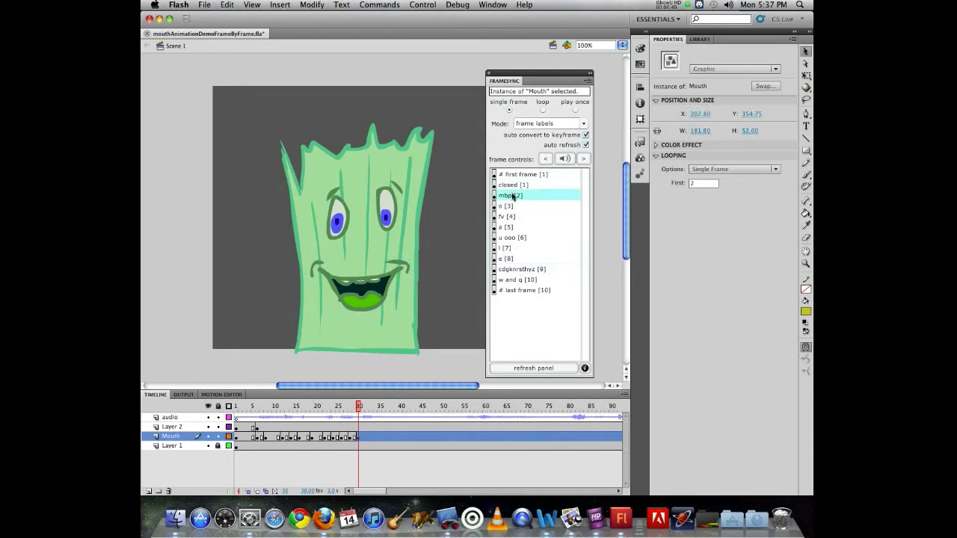
pyautogui.click(362, 408)
pyautogui.moveTo(363, 410); pyautogui.dragTo(367, 410)
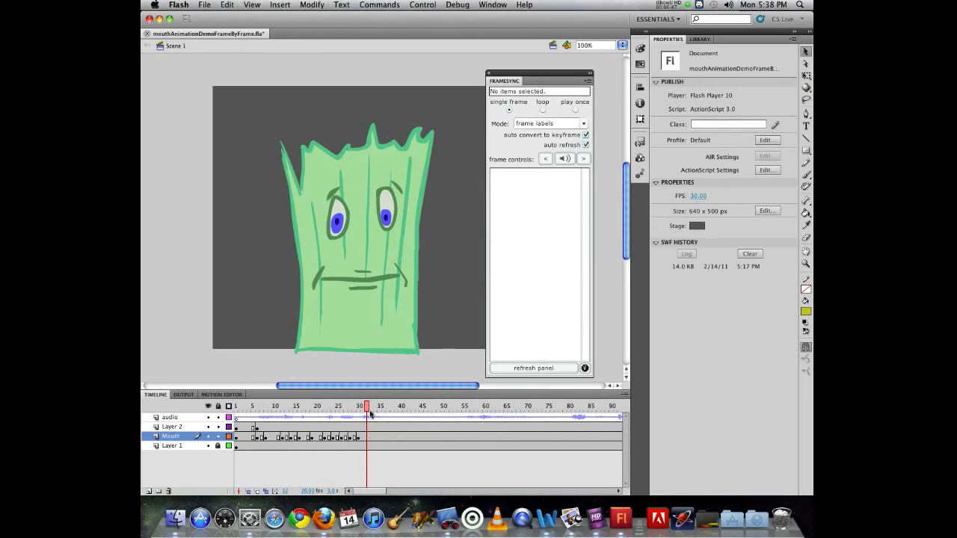
pyautogui.click(369, 283)
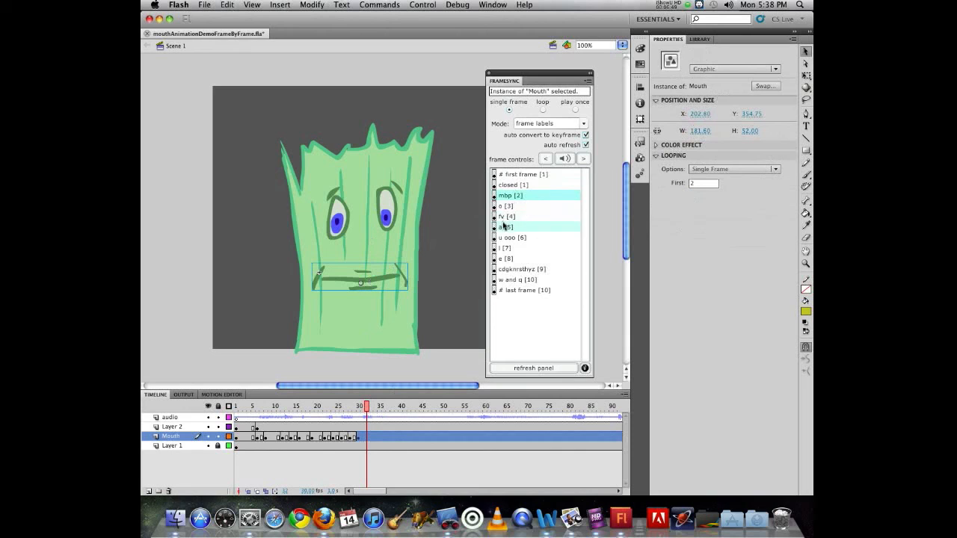
pyautogui.click(505, 226)
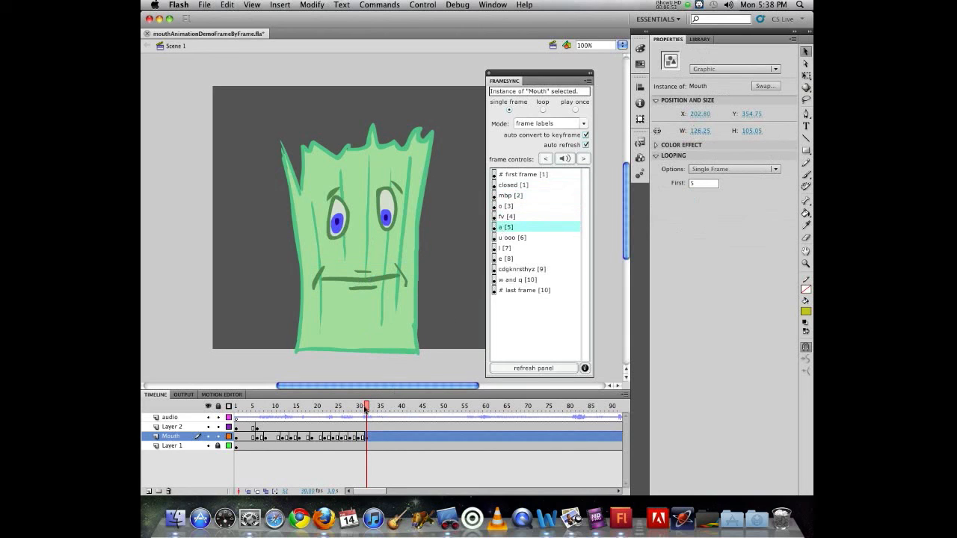
# Set the Mouth to cdgknrsthyz at frame 34 and e at frame 35
pyautogui.moveTo(366, 408); pyautogui.dragTo(374, 409)
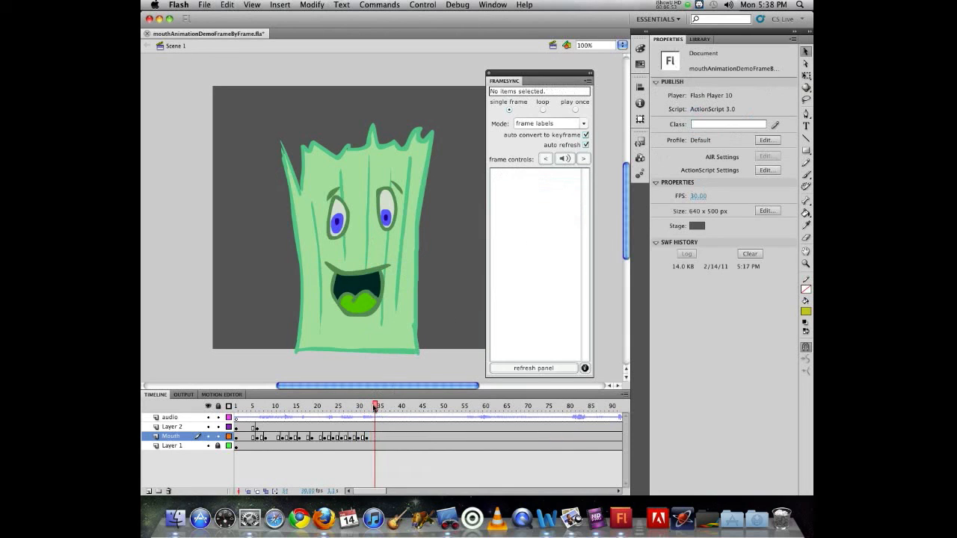
pyautogui.click(351, 296)
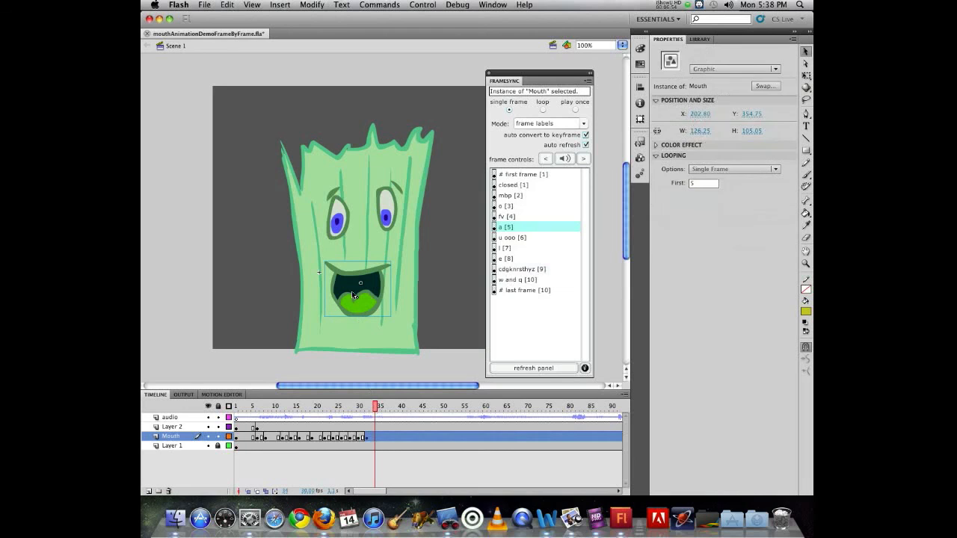
pyautogui.click(505, 270)
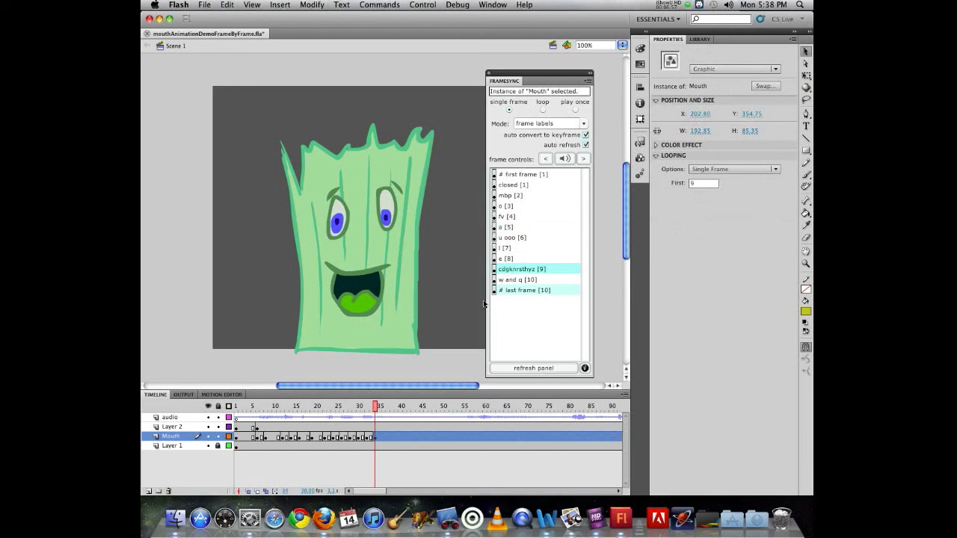
pyautogui.moveTo(374, 410); pyautogui.dragTo(380, 408)
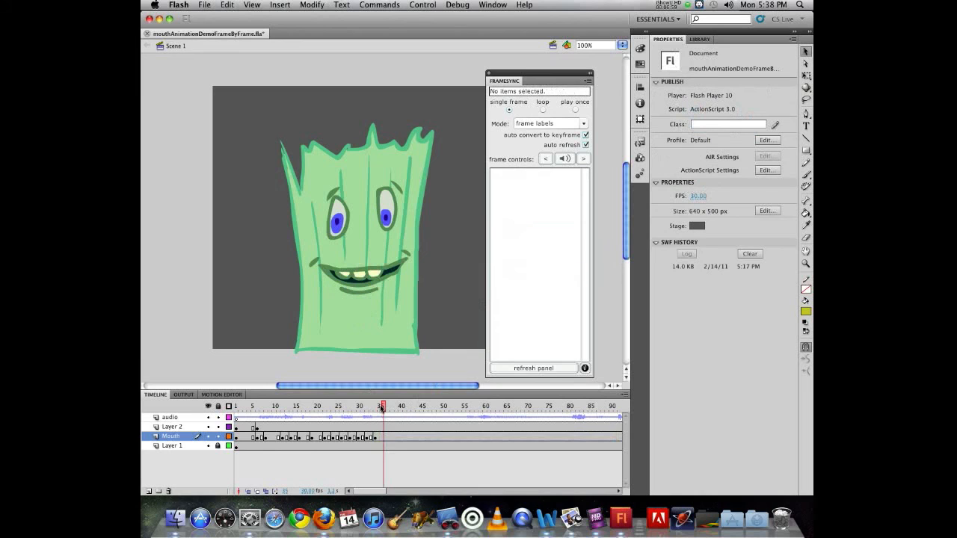
pyautogui.click(368, 278)
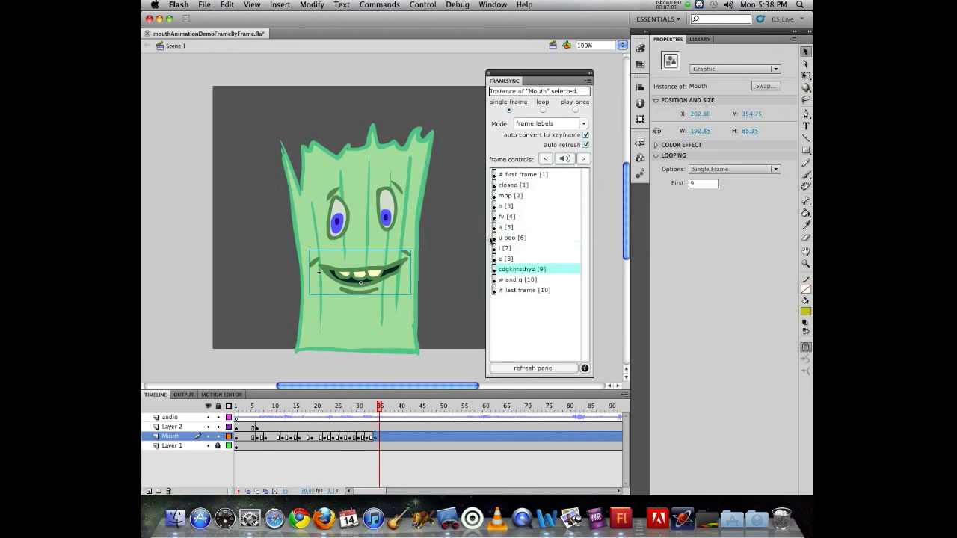
pyautogui.click(501, 259)
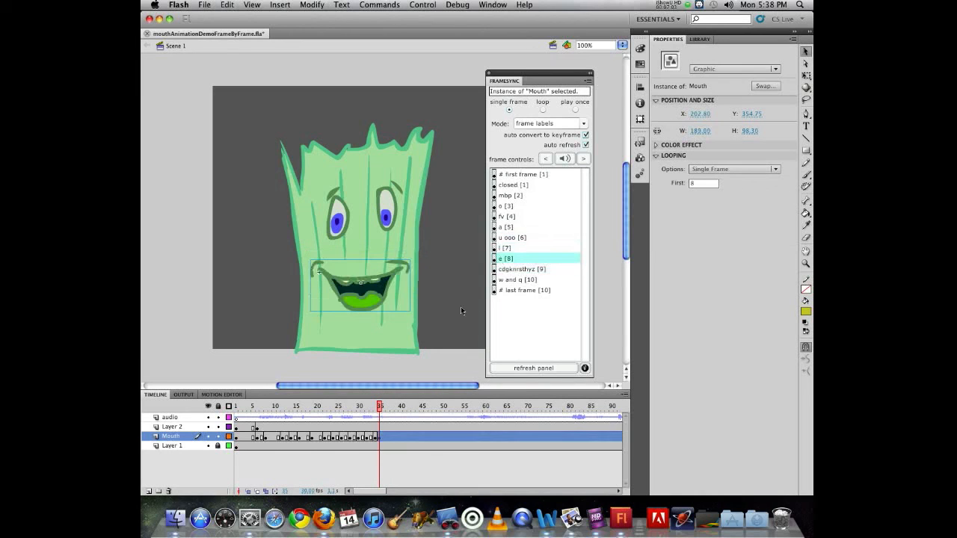
# Set the frame 39 mouth to the closed [1] shape and return the playhead to frame 1
pyautogui.moveTo(381, 410); pyautogui.dragTo(395, 410)
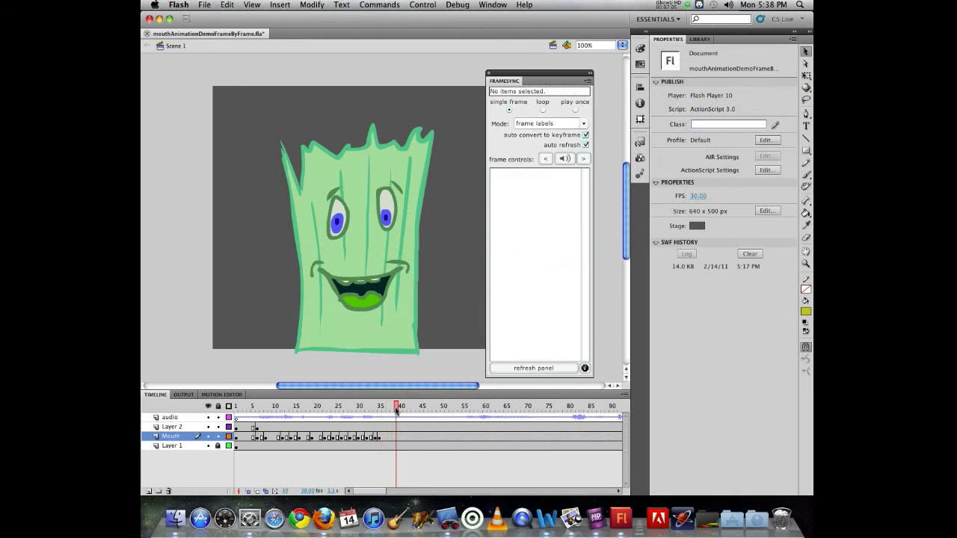
pyautogui.click(379, 299)
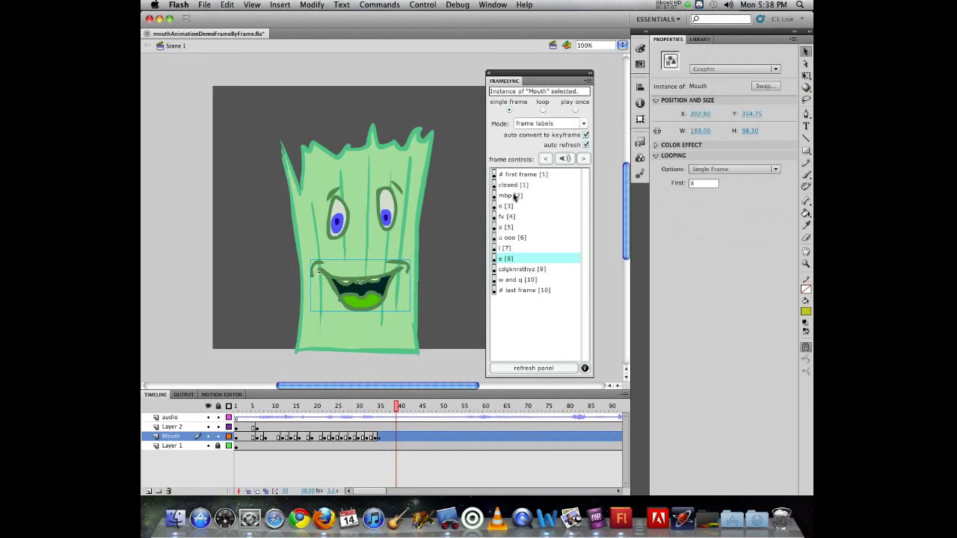
pyautogui.click(519, 185)
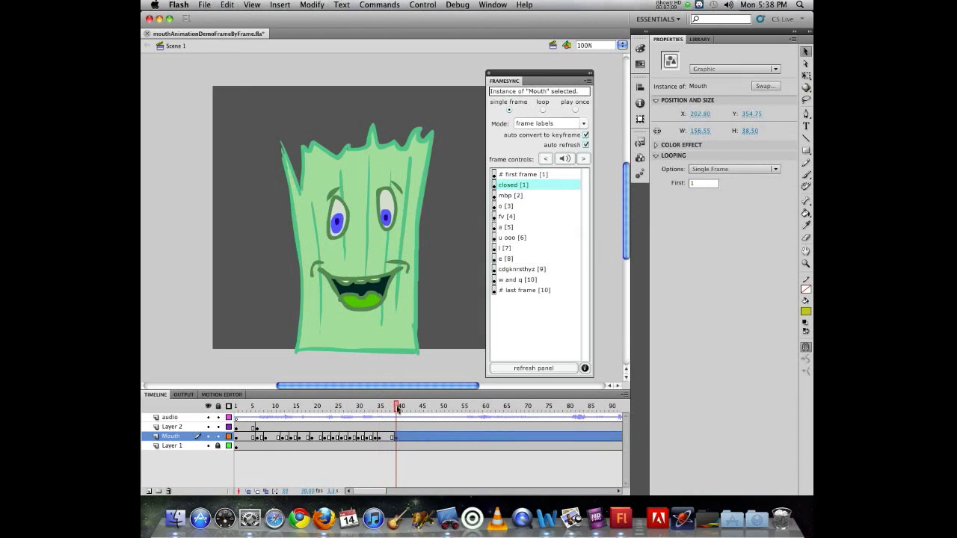
pyautogui.moveTo(396, 406); pyautogui.dragTo(204, 405)
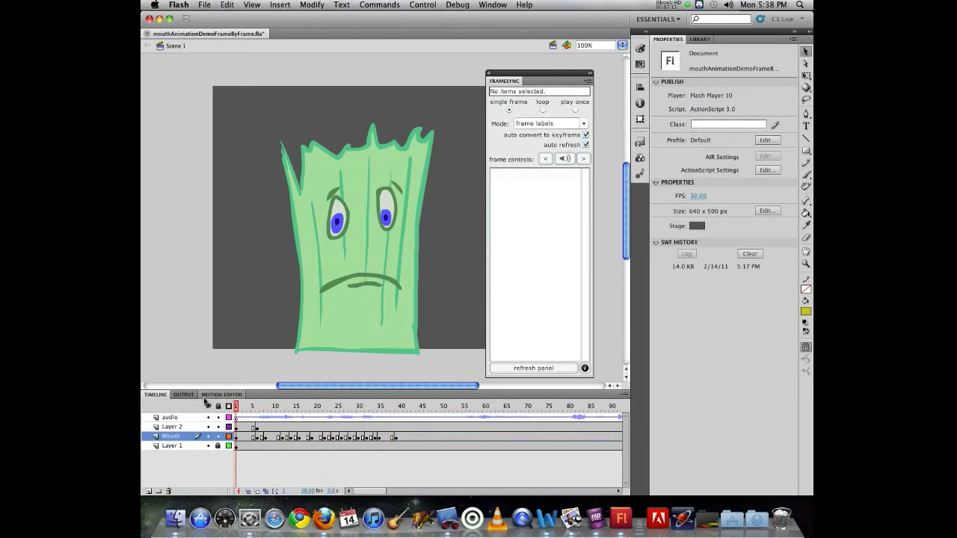
pyautogui.press('Return')
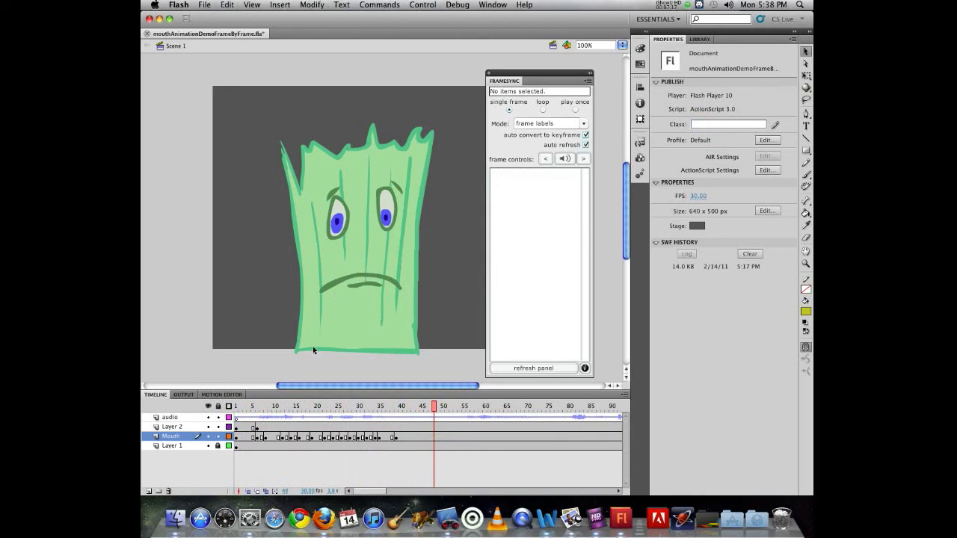
pyautogui.click(368, 279)
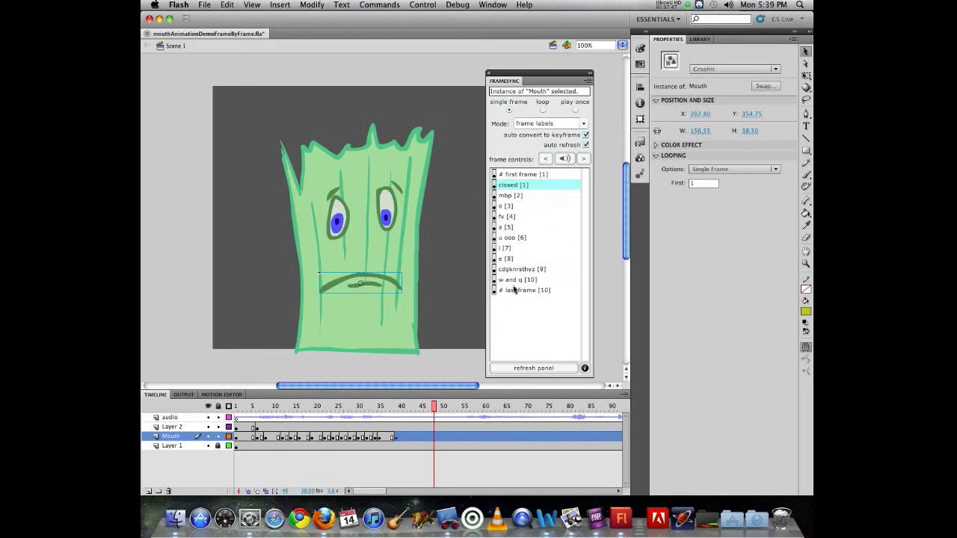
pyautogui.click(584, 161)
pyautogui.click(583, 160)
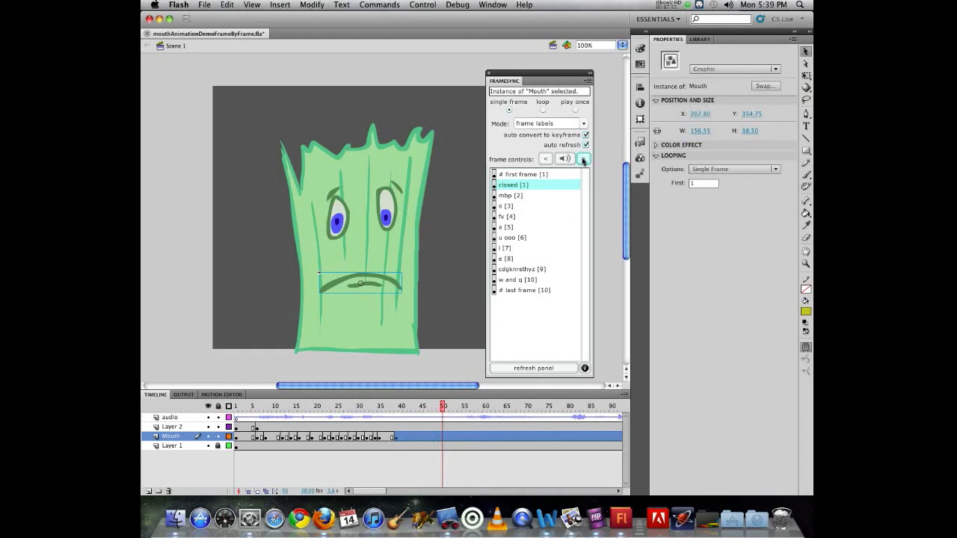
pyautogui.click(583, 161)
pyautogui.click(547, 160)
pyautogui.click(547, 160)
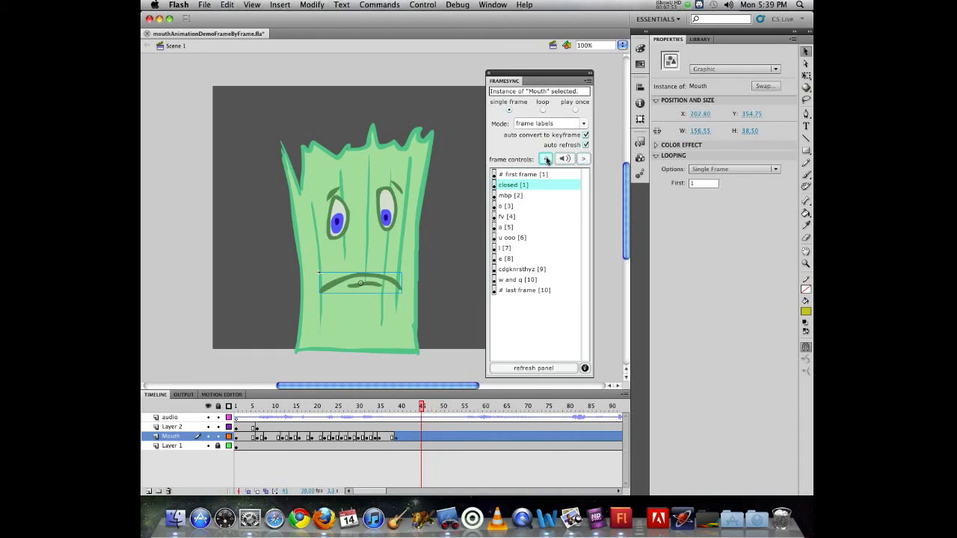
pyautogui.click(567, 159)
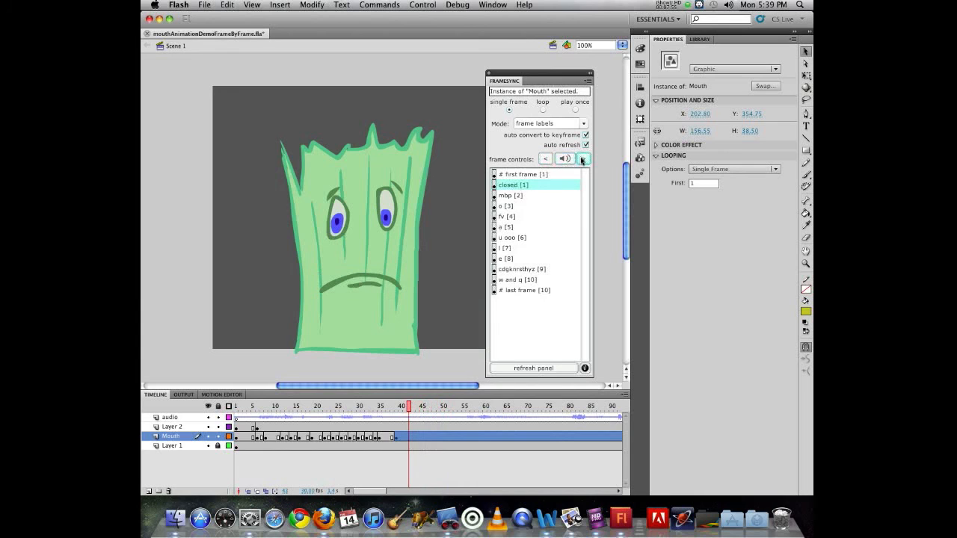
pyautogui.click(582, 159)
pyautogui.click(544, 160)
pyautogui.click(544, 159)
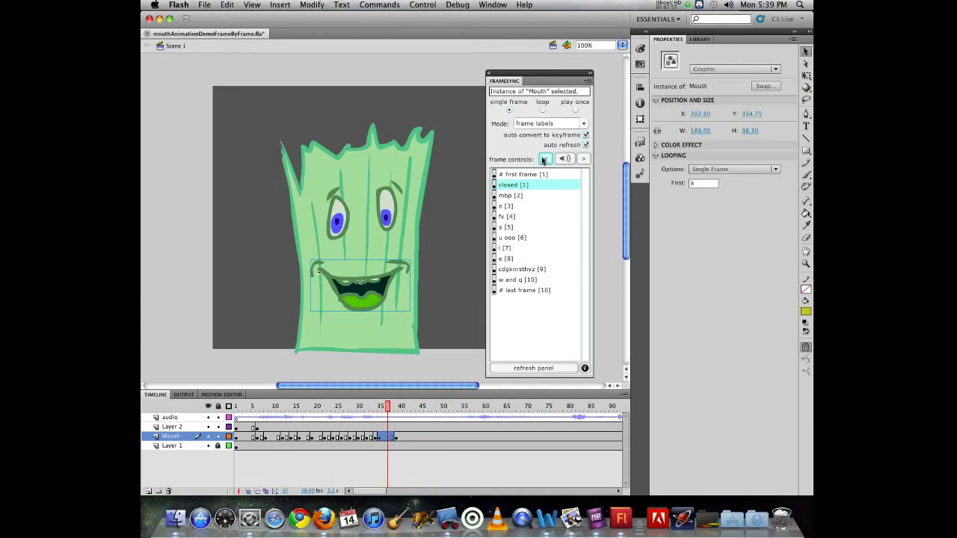
pyautogui.click(566, 159)
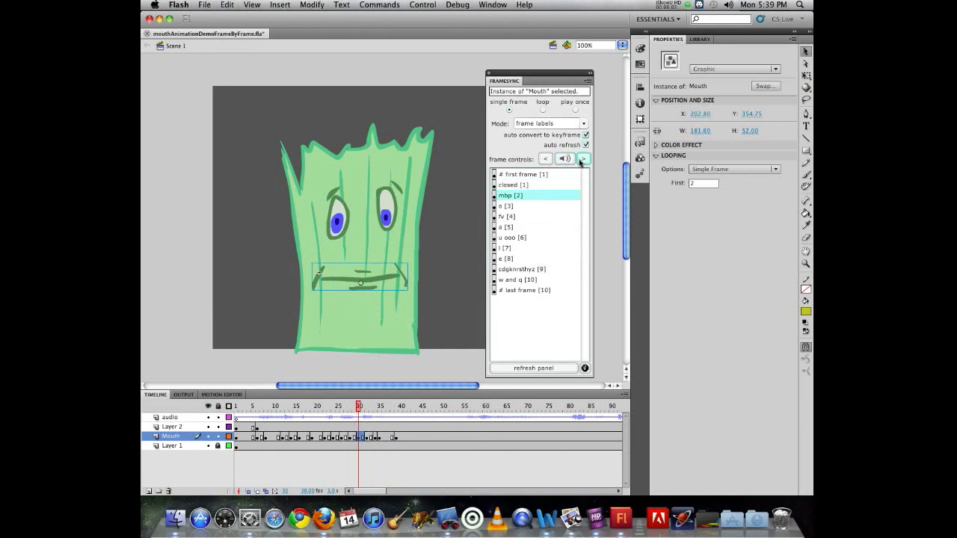
pyautogui.click(582, 160)
pyautogui.click(568, 160)
pyautogui.click(583, 160)
pyautogui.click(572, 159)
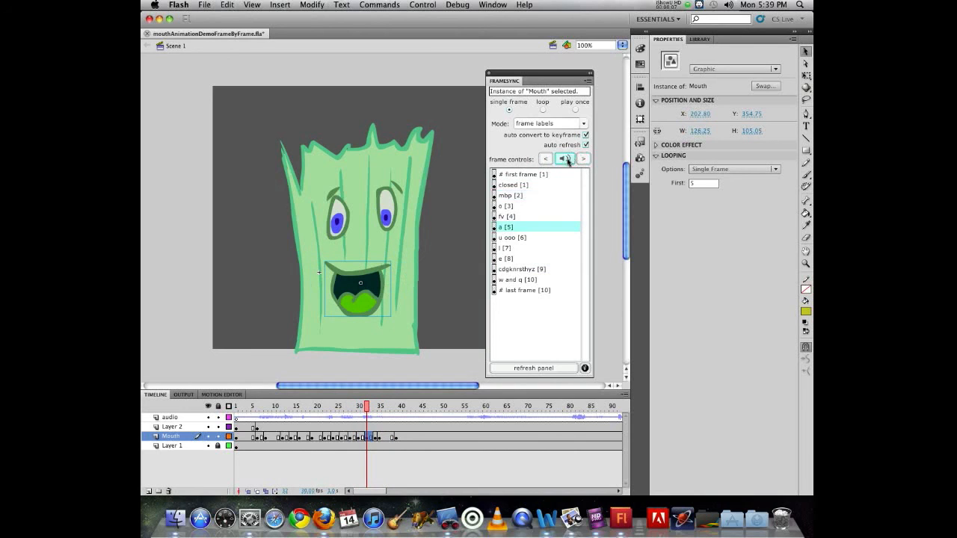